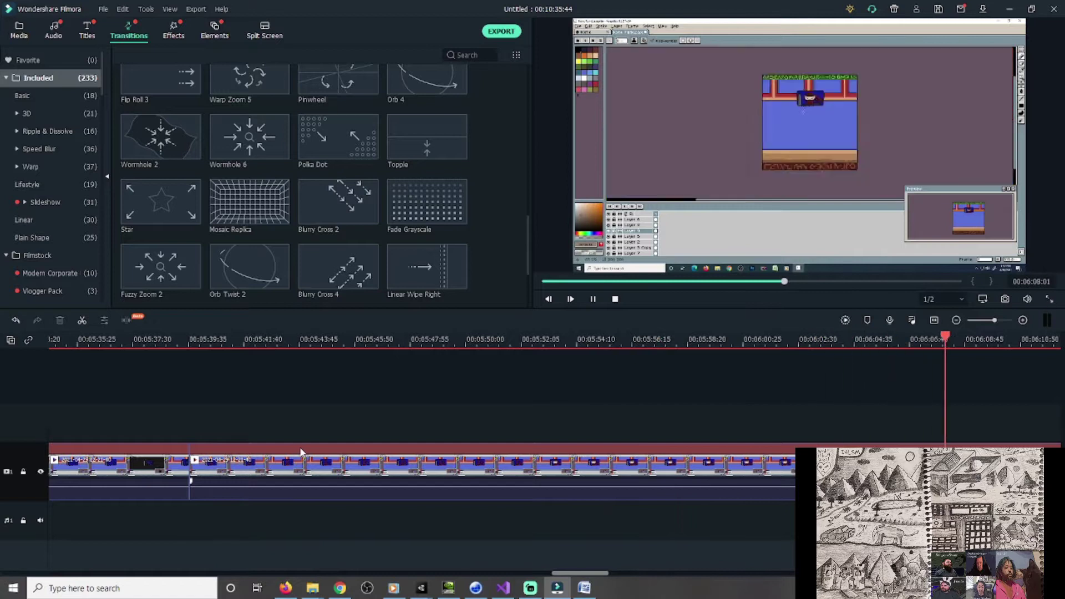
key("space")
left_click(611, 359)
left_click_drag(788, 282, 854, 282)
left_click(646, 359)
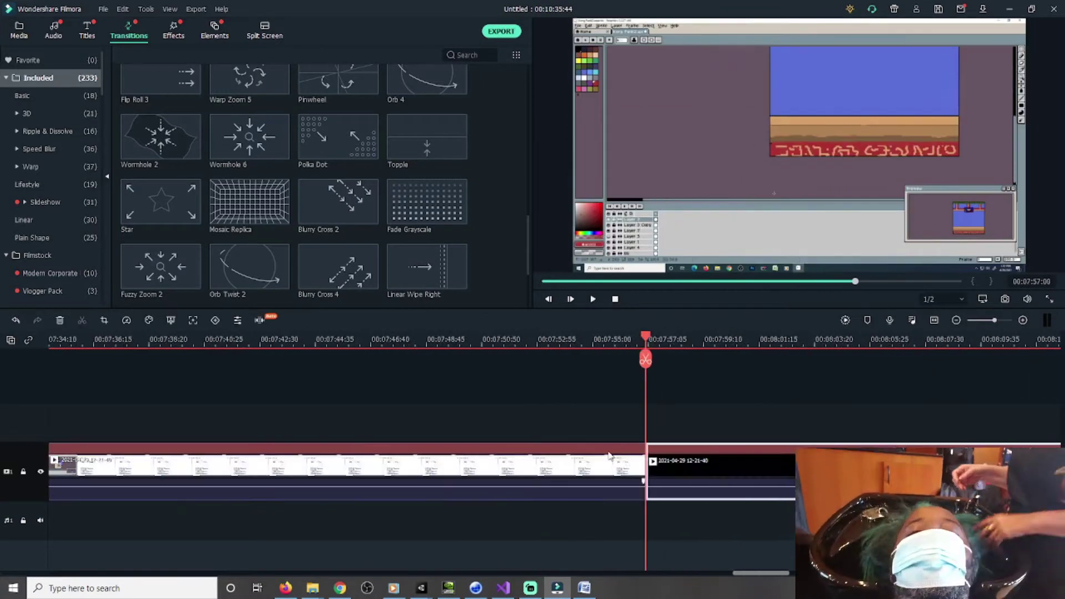
left_click(609, 454)
key("Delete")
Preview further along the timeline, cut the clip around the next unwanted passage, and delete that section.
key("space")
key("space")
left_click(730, 359)
key("space")
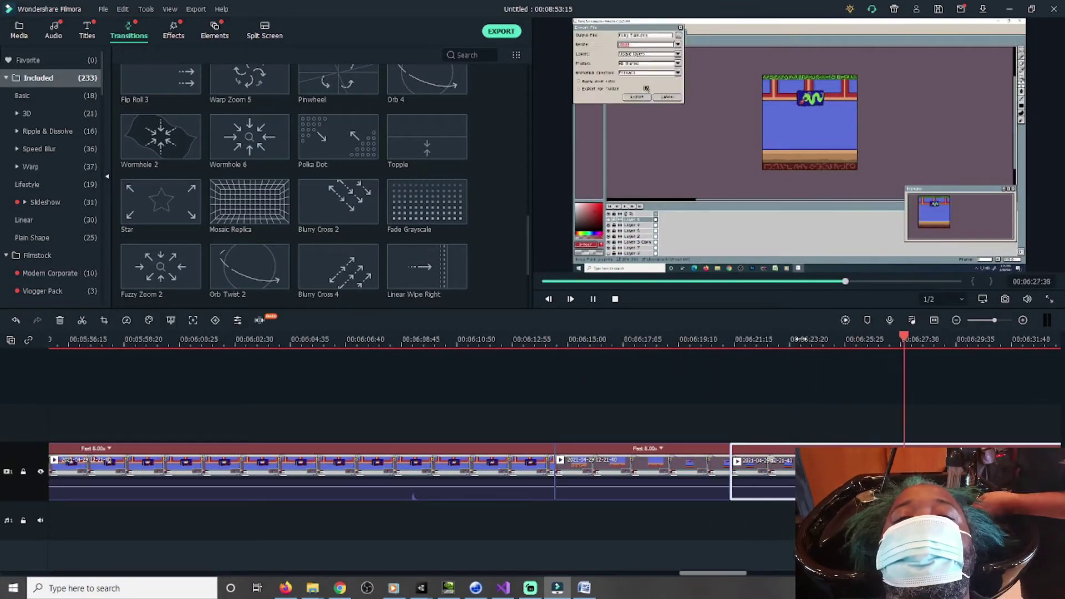
key("space")
left_click(737, 359)
left_click(708, 450)
key("Delete")
Split the clip at 00:06:41:30 and at a second point further along, and remove the footage between the cuts.
key("space")
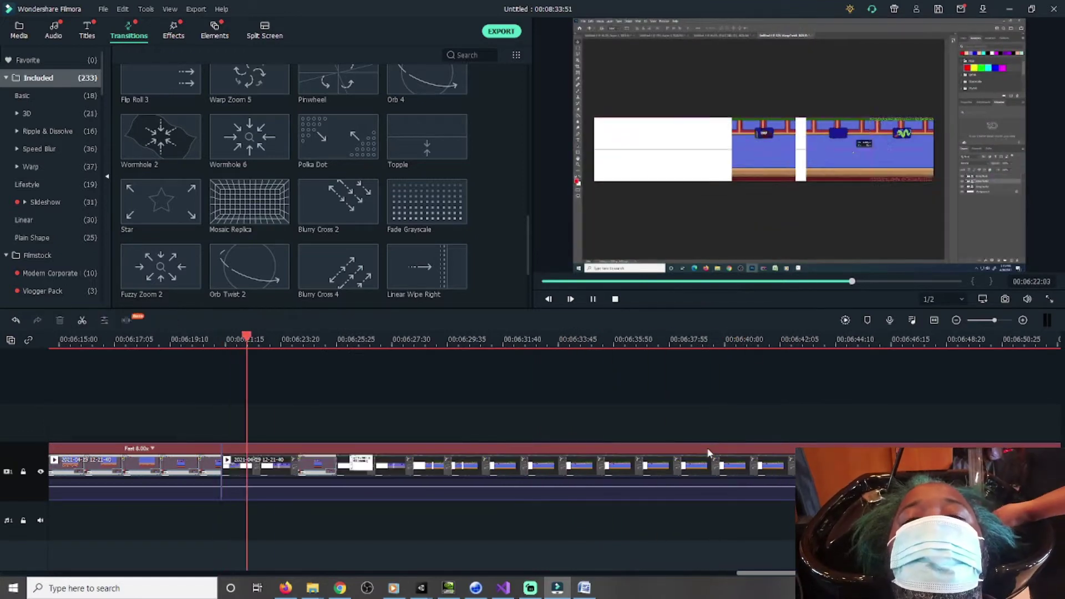
key("space")
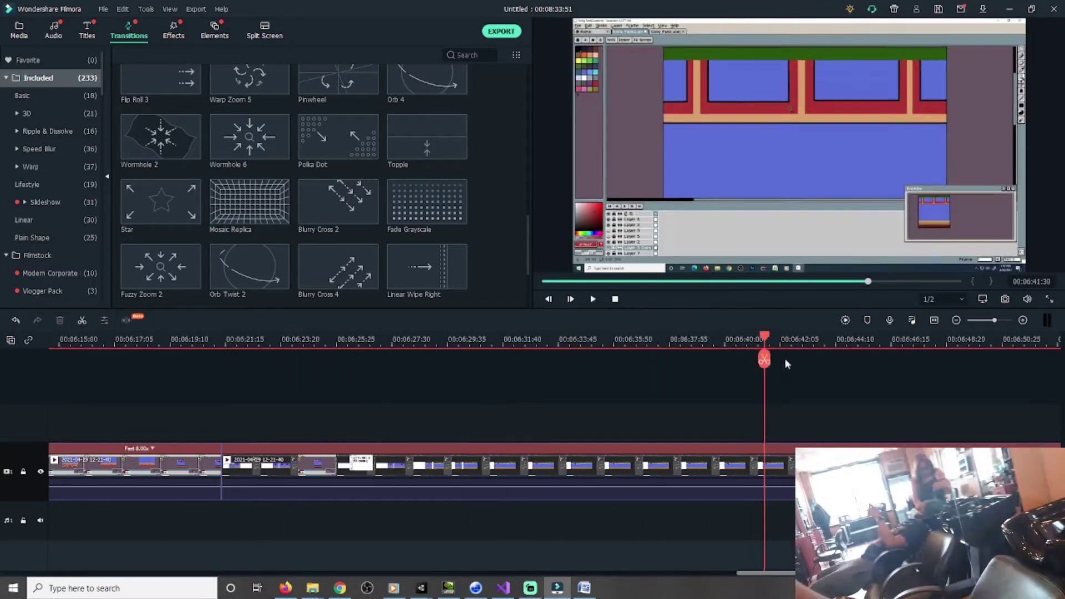
left_click(763, 360)
key("Delete")
key("ctrl+z")
left_click_drag(555, 339, 897, 341)
left_click(897, 360)
key("Delete")
key("space")
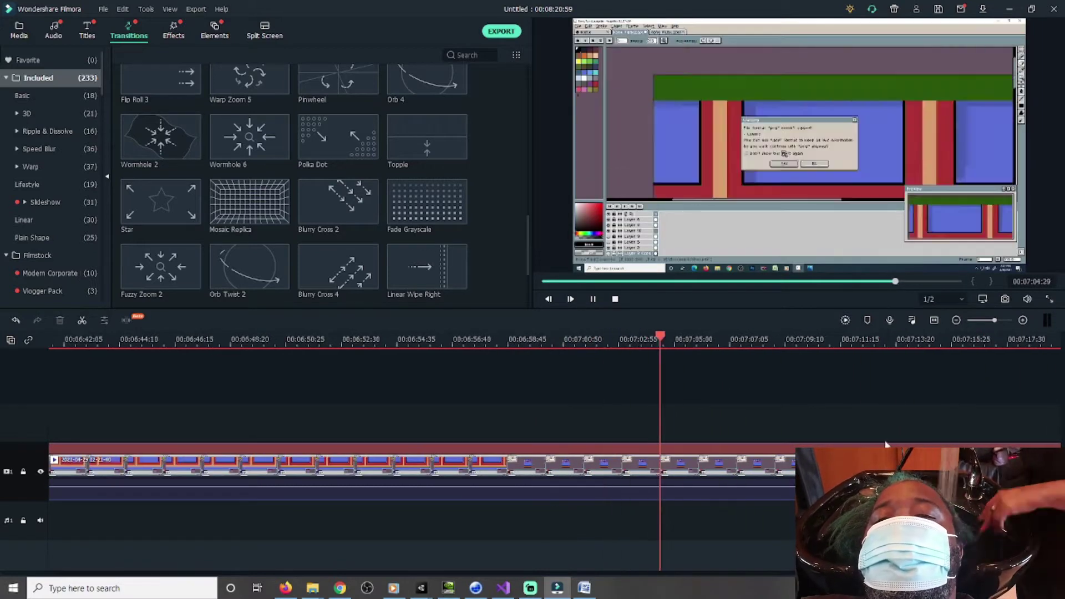
Export the edited video as a WMV file named "Gamedev AOS KungFu 709".
left_click(501, 31)
type("Gamedev AOS KungFu 709")
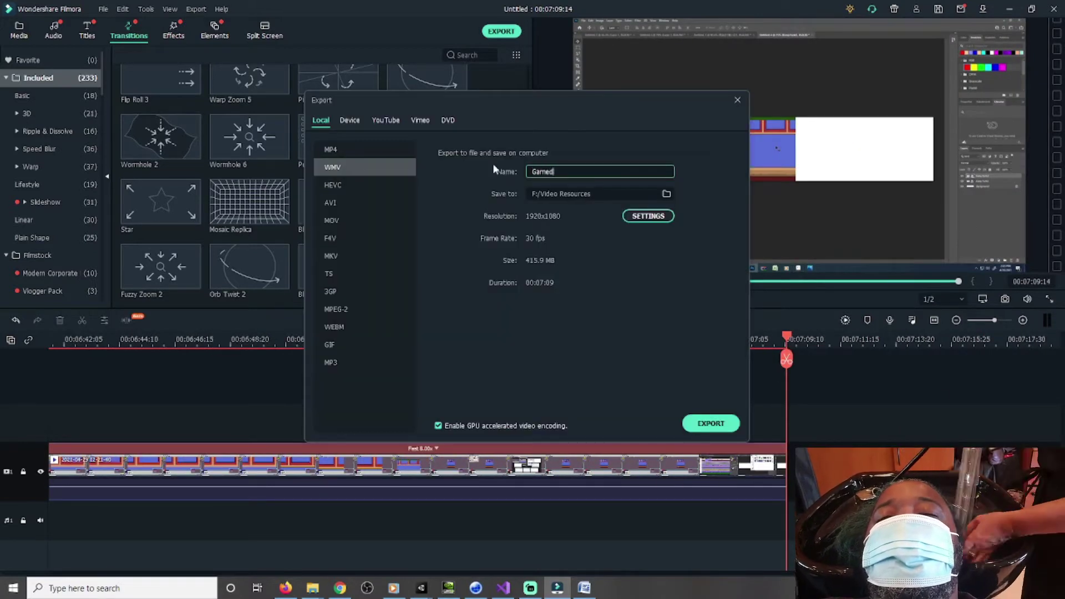
left_click(707, 426)
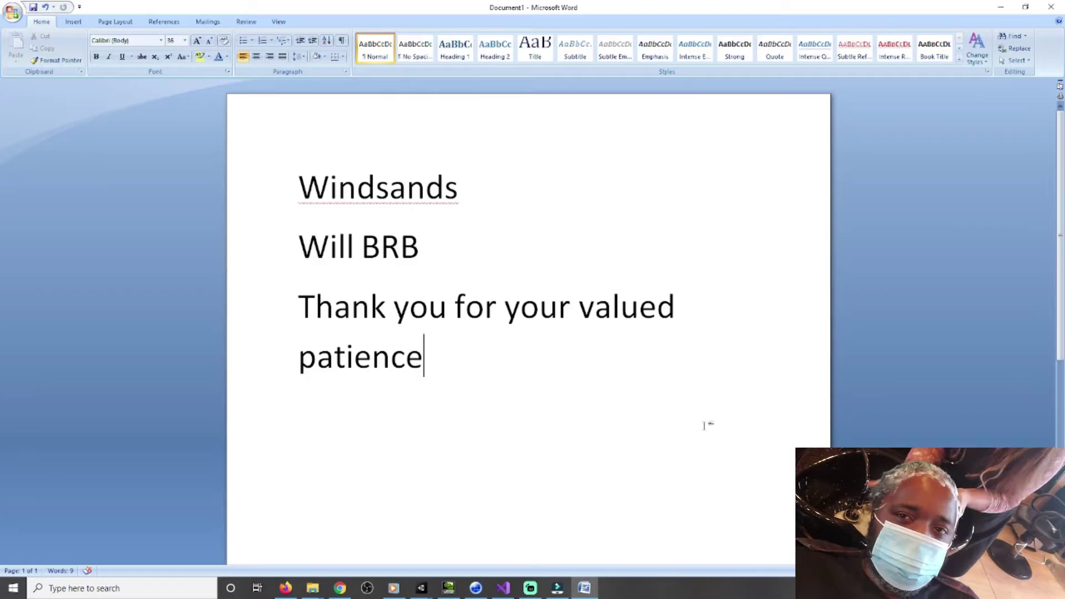
Switch to Unity's Visual Pinball project and briefly play-test the Game scene.
key("alt+Tab")
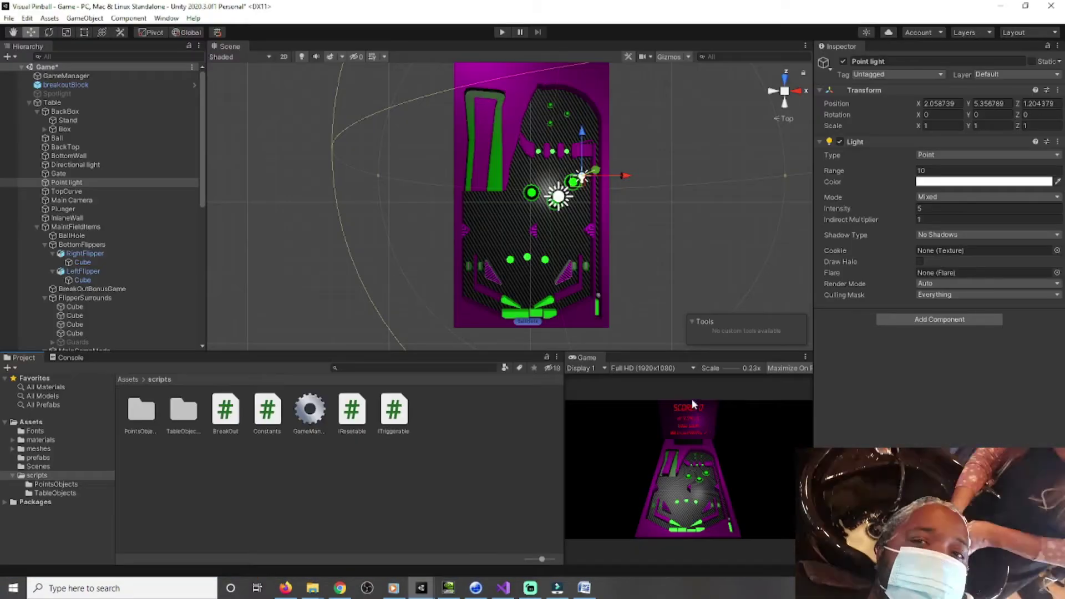
left_click(502, 32)
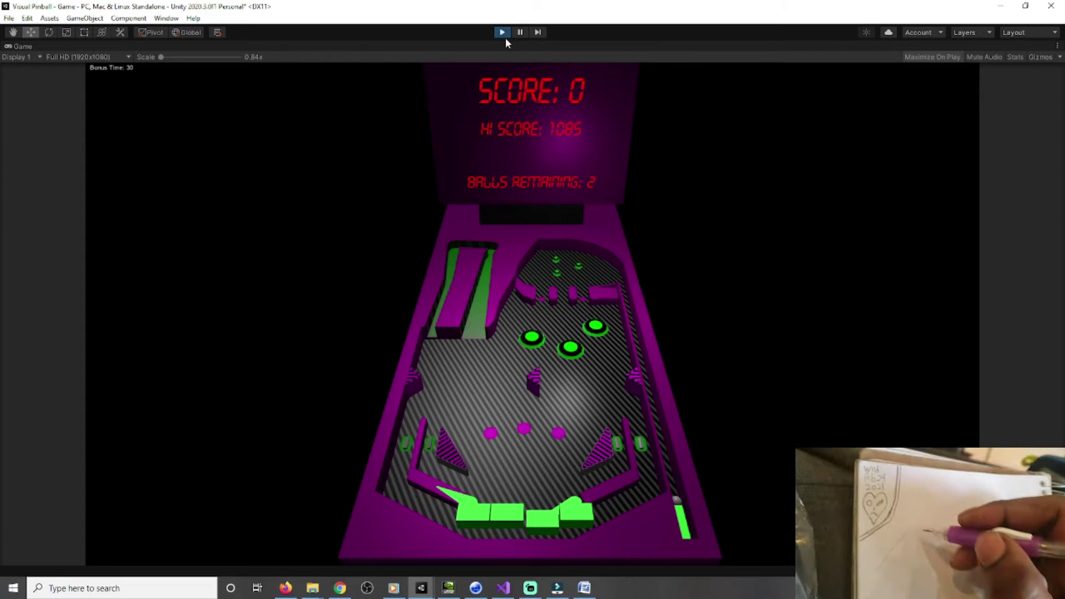
left_click(503, 32)
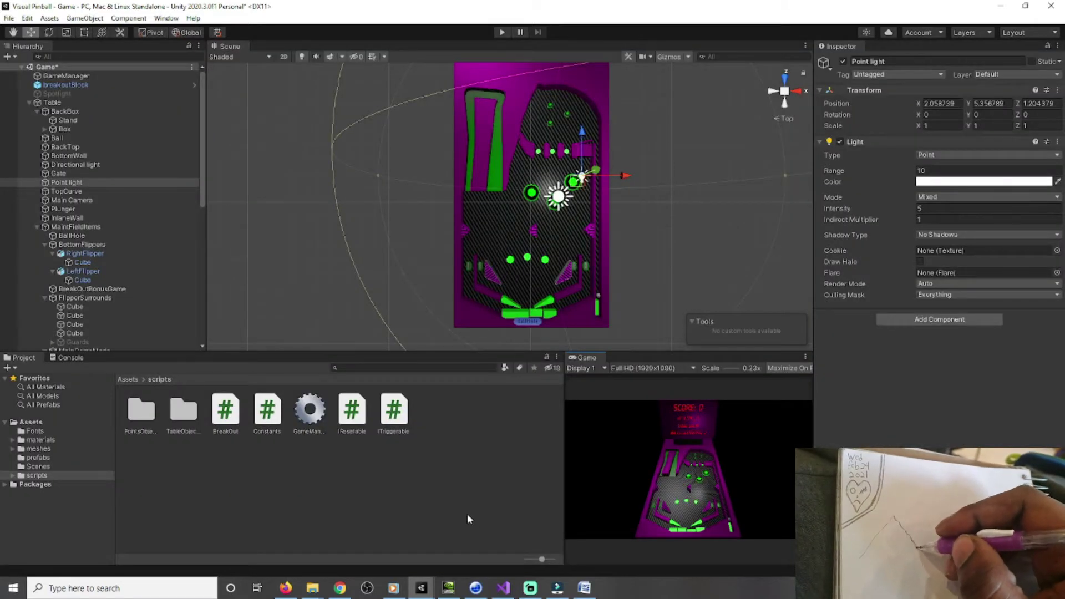
Leave the Visual Pinball project and bring up the Lost Pinball 7 project.
left_click(129, 381)
left_click(8, 18)
mouse_move(48, 17)
left_click(155, 165)
left_click(528, 86)
left_click(1051, 6)
left_click(527, 322)
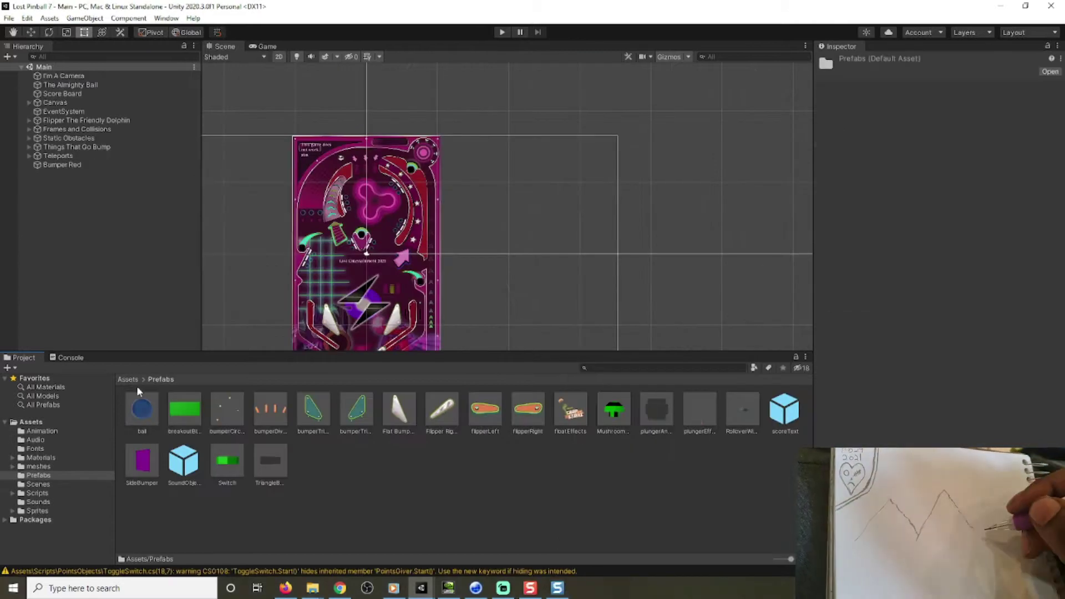
Open the Game scene from the Scenes folder and inspect the objects nested under Table.
left_click(128, 380)
double_click(392, 409)
double_click(141, 411)
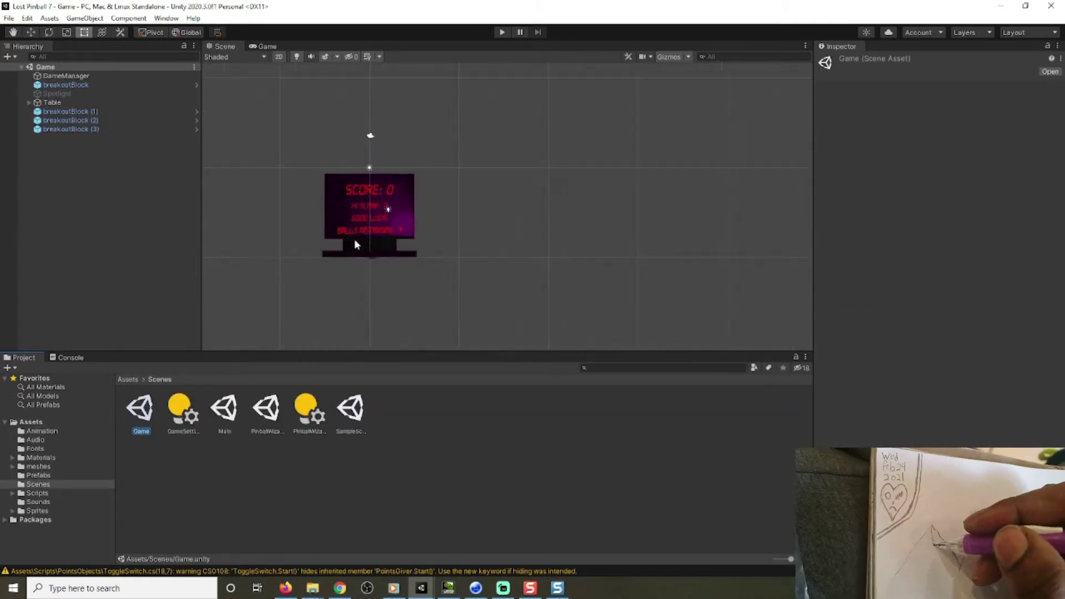
scroll(353, 241, "up", 6)
left_click(29, 102)
left_click(37, 208)
scroll(83, 244, "down", 1)
left_click(91, 259)
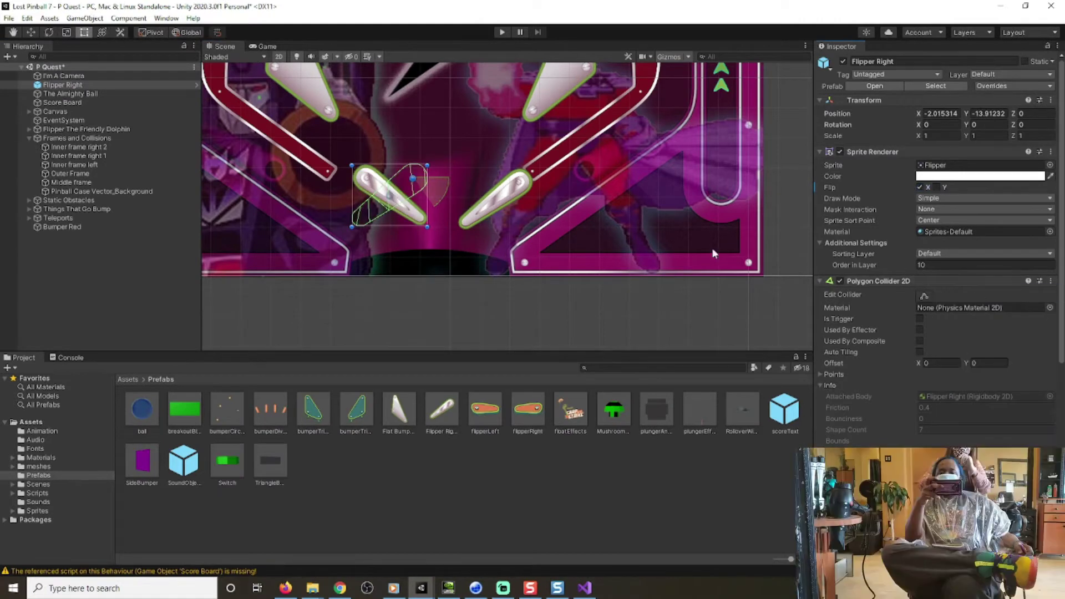
Select the pinball case background around the flippers and play-test the P Quest scene.
scroll(831, 179, "down", 6)
scroll(347, 192, "up", 3)
left_click(464, 117)
left_click(501, 32)
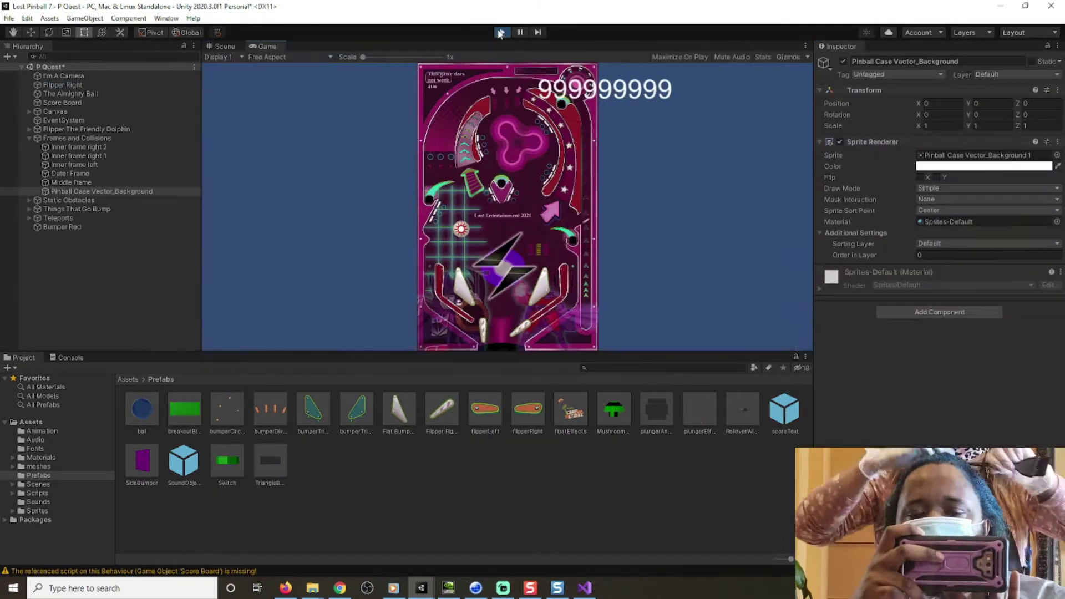
left_click(501, 32)
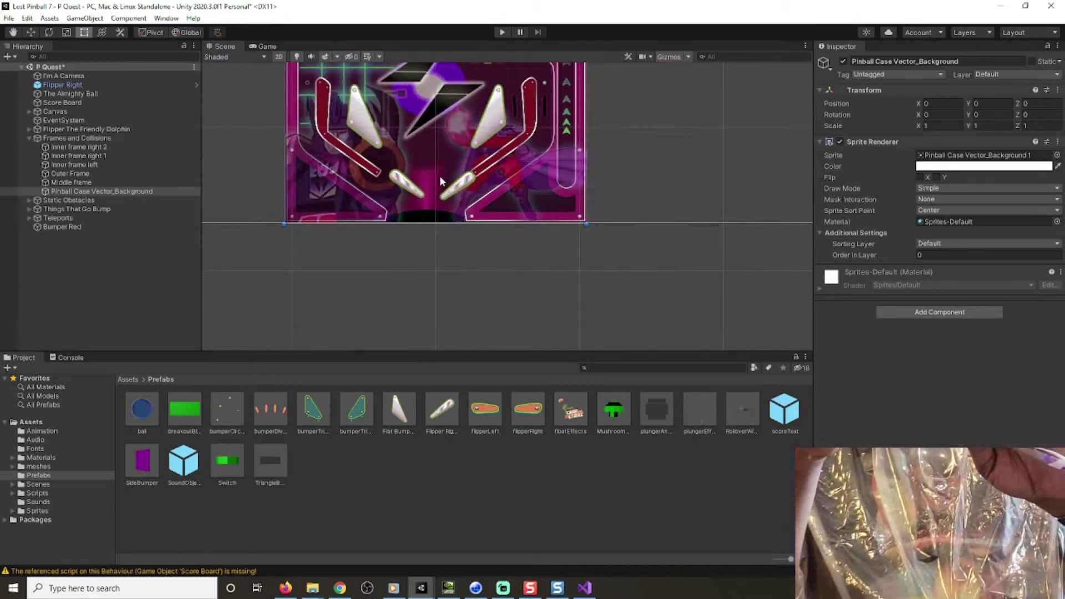
Place the Flipper sprite from the Sprites folder beside the drain, at the lower end of the left inner frame.
left_click(372, 228)
left_click(37, 510)
left_click_drag(548, 352, 548, 272)
scroll(549, 383, "down", 3)
left_click_drag(609, 419, 391, 143)
scroll(443, 152, "up", 9)
Add a Polygon Collider 2D to the new flipper and leave its horizontal sprite flip turned off.
left_click(921, 177)
left_click(953, 315)
type("poly")
left_click(936, 352)
left_click(919, 178)
key("w")
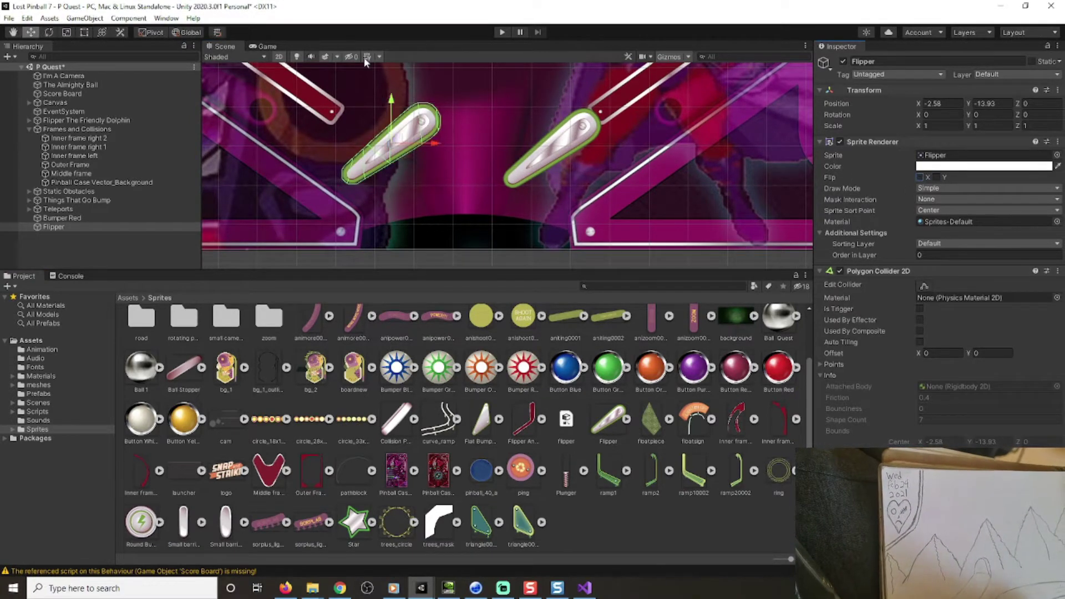
Rotate the new flipper to slope down toward the drain and move it slightly to the right.
key("e")
left_click_drag(346, 123, 143, 259)
key("w")
left_click_drag(392, 145, 405, 144)
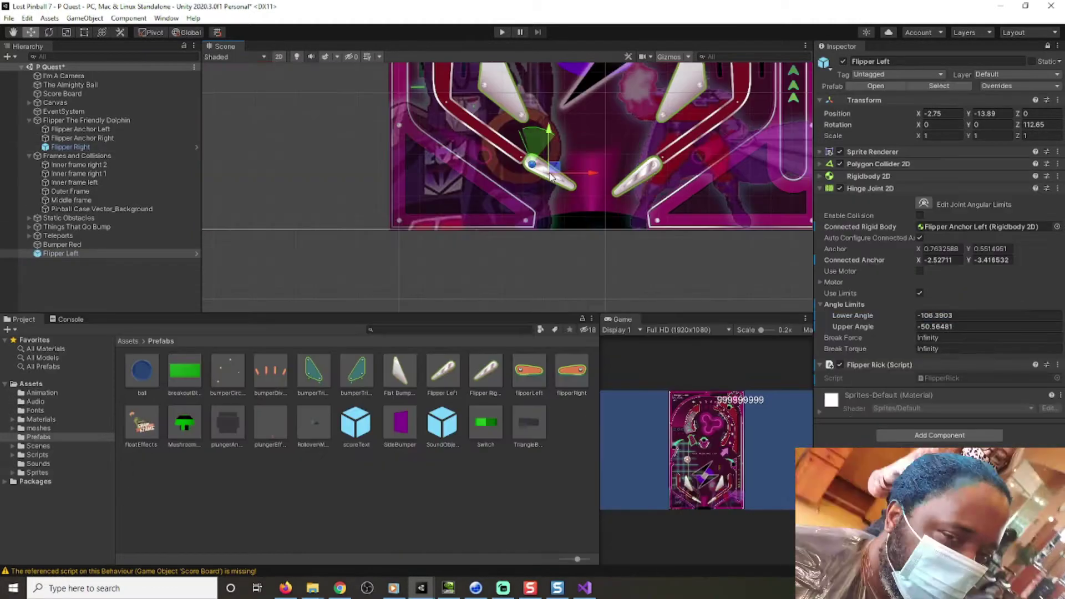
Play-test the P Quest scene to check how the left flipper swings on its hinge.
type("5")
left_click(503, 32)
left_click(502, 32)
left_click(502, 32)
Set Flipper Left's hinge angle limits to 160 lower and 180 upper, and play-test the scene.
left_click(853, 326)
type("180")
left_click(853, 315)
type("160")
left_click(502, 32)
scroll(554, 222, "down", 2)
left_click(502, 32)
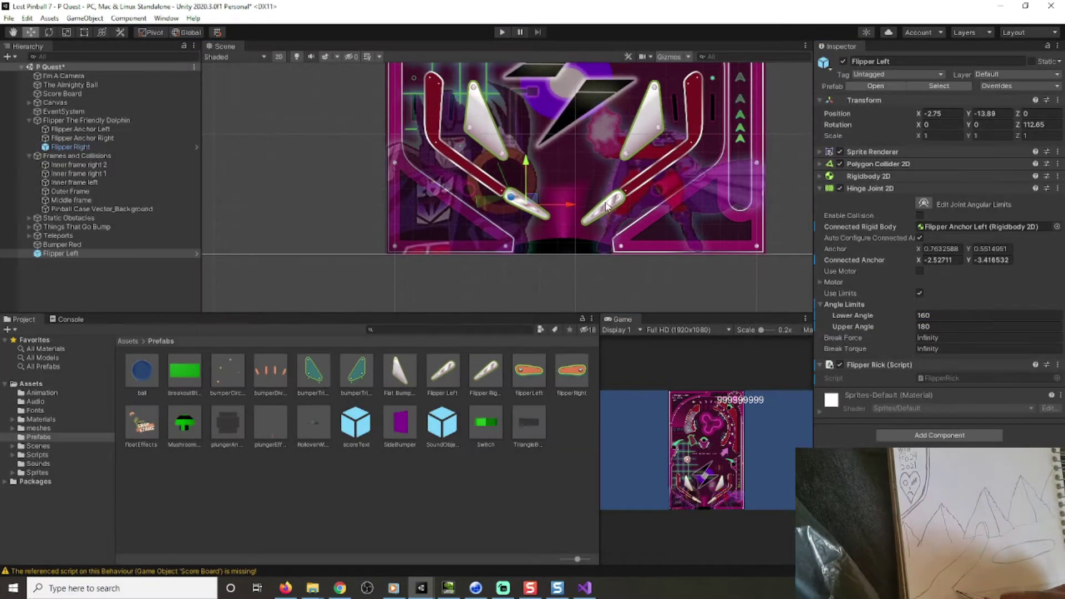
Move Flipper Right outside the table's left edge to X -14.46 and play-test the scene.
middle_click_drag(606, 201, 562, 225)
left_click(563, 226)
left_click(503, 32)
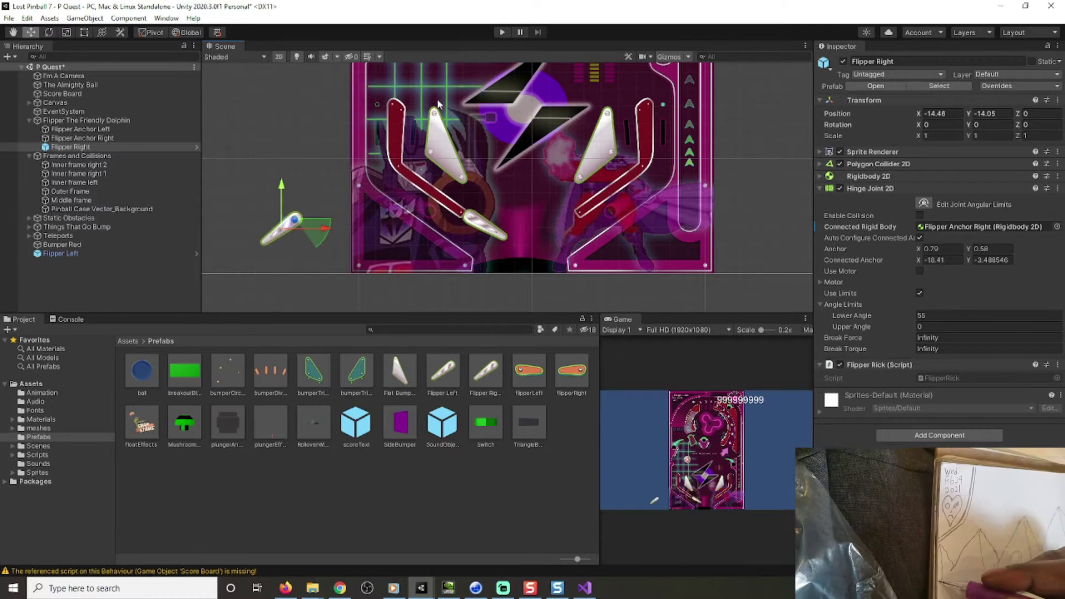
left_click(503, 32)
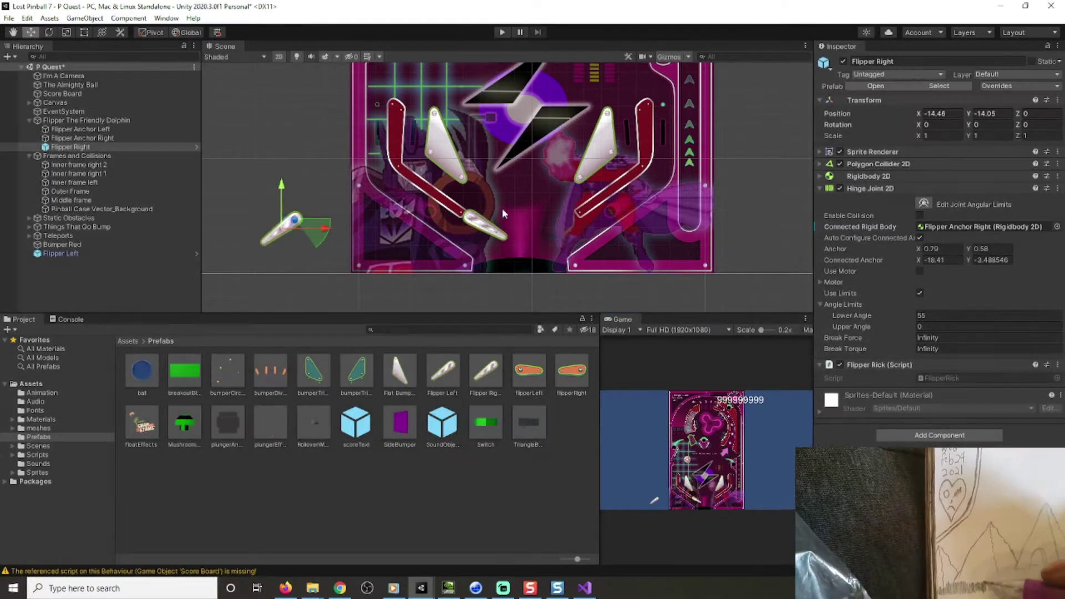
Move Flipper Left outside the table's left edge to X -14.01 and play-test its hinge swing.
left_click(501, 34)
left_click(500, 33)
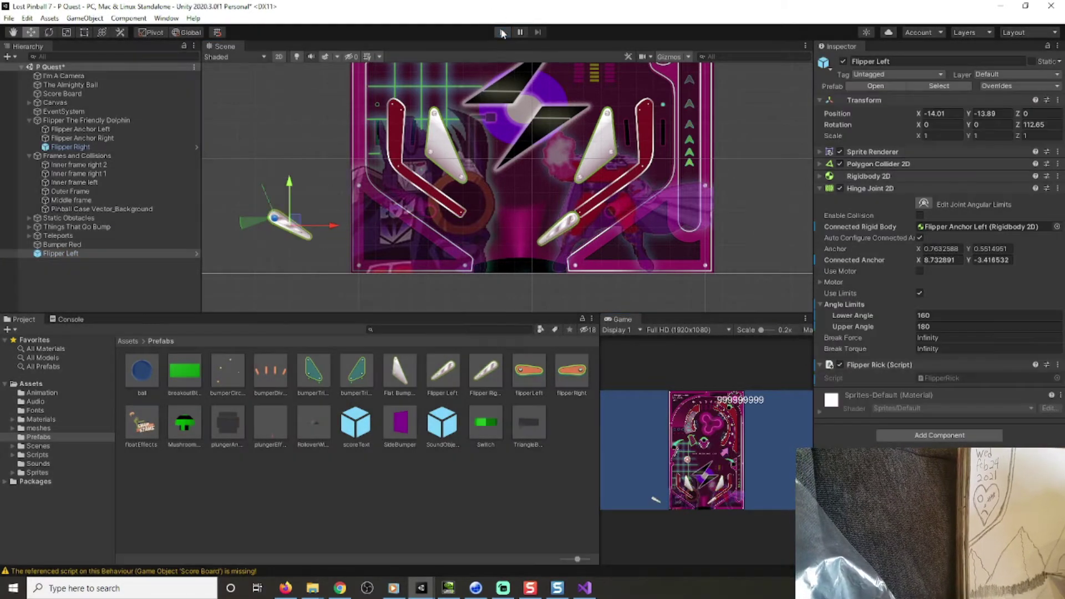
left_click(503, 33)
left_click(503, 35)
scroll(583, 280, "down", 10)
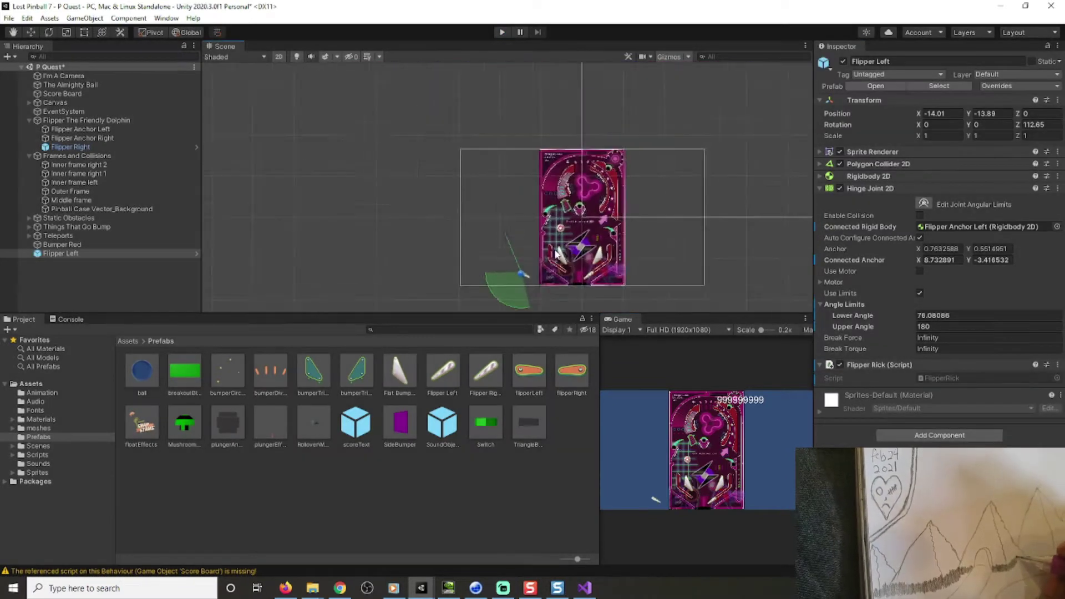
scroll(527, 203, "up", 3)
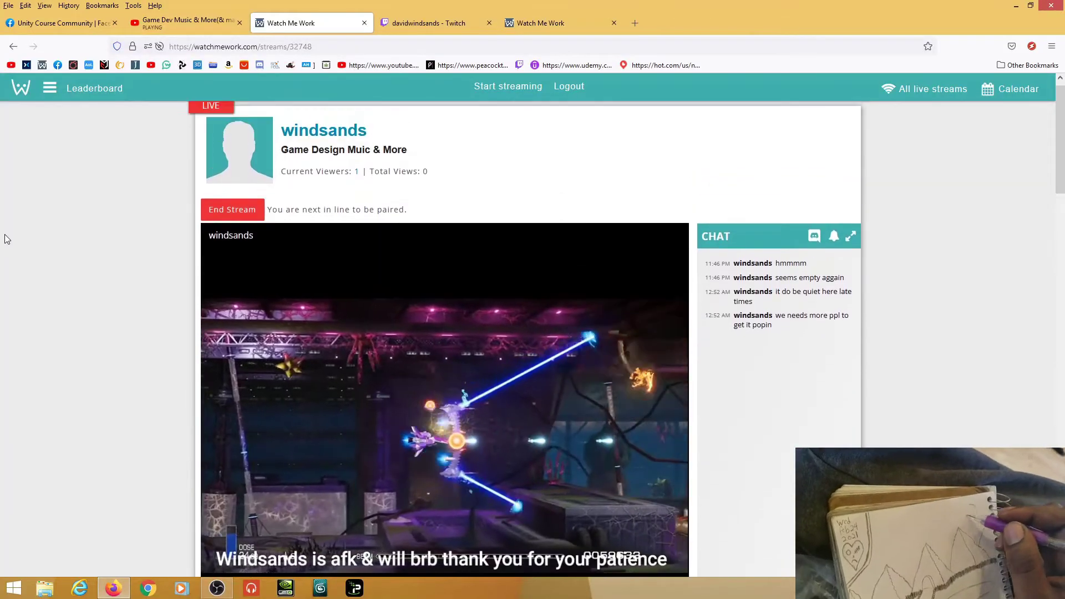
Check the live stream and chat on the Watch Me Work page, and move to the next browser tab.
scroll(7, 240, "down", 1)
scroll(7, 239, "down", 1)
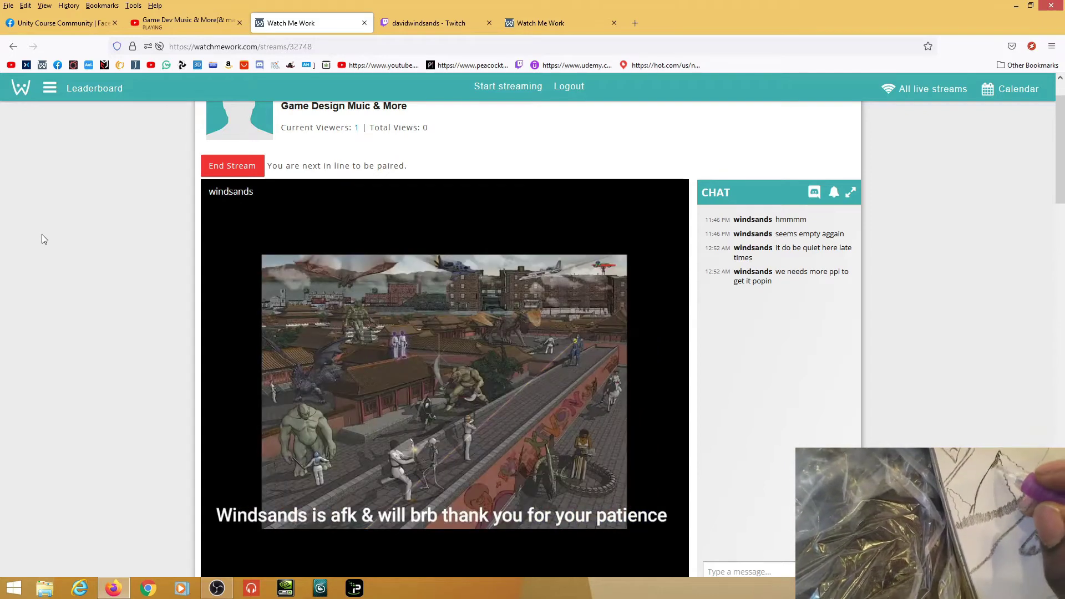
key("ctrl+Tab")
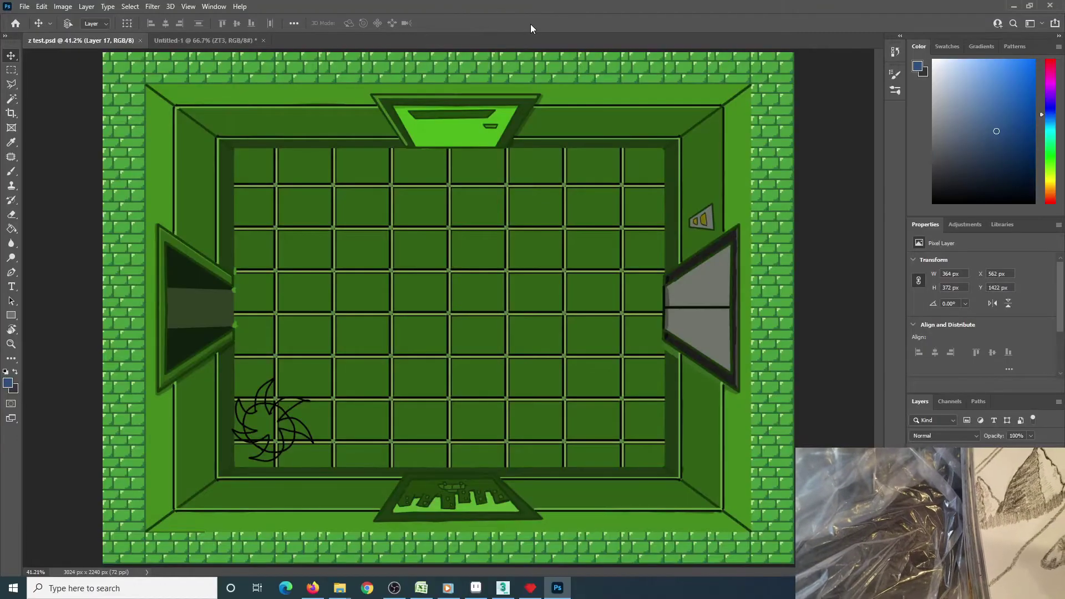
In Photoshop's Untitled-1 document, pick black as the brush colour and clear the small test mark from Layer 1.
scroll(488, 507, "up", 3, "alt")
left_click_drag(487, 507, 553, 207)
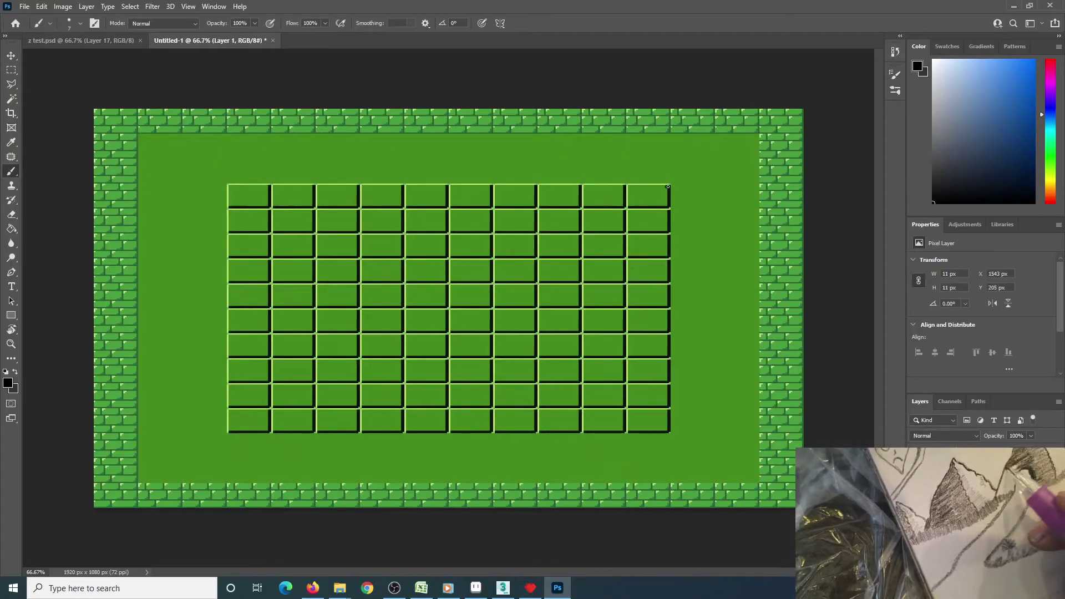
left_click(772, 129, "alt")
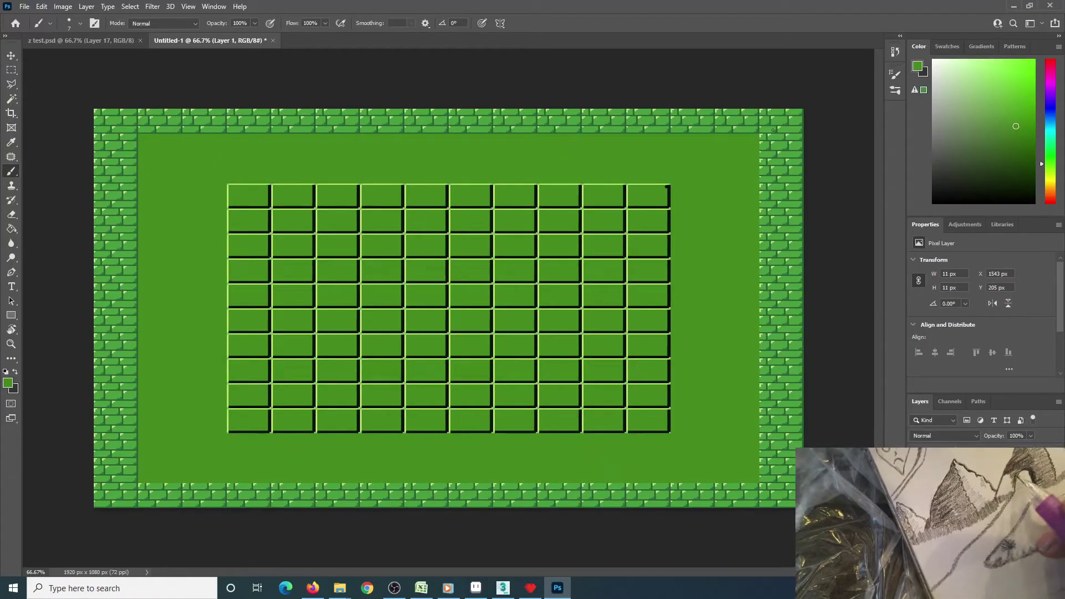
left_click(667, 186, "alt")
key("ctrl+a")
key("Delete")
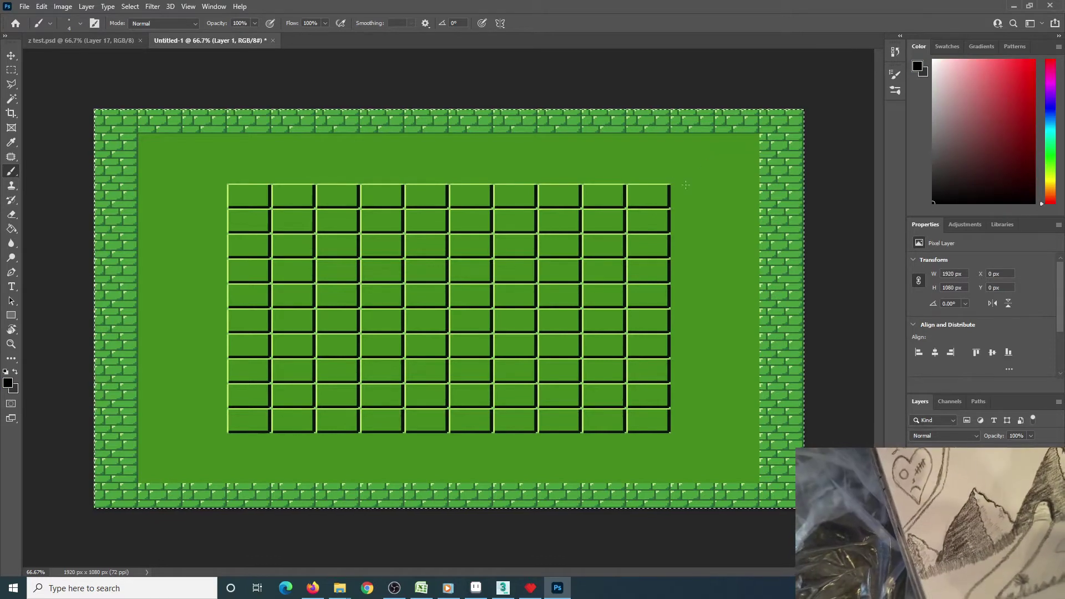
Try drawing black perspective lines from the floor grid's right-hand corners to the brick wall corners, and undo the lower line.
left_click(759, 134, "shift")
left_click(669, 431)
left_click(761, 485, "shift")
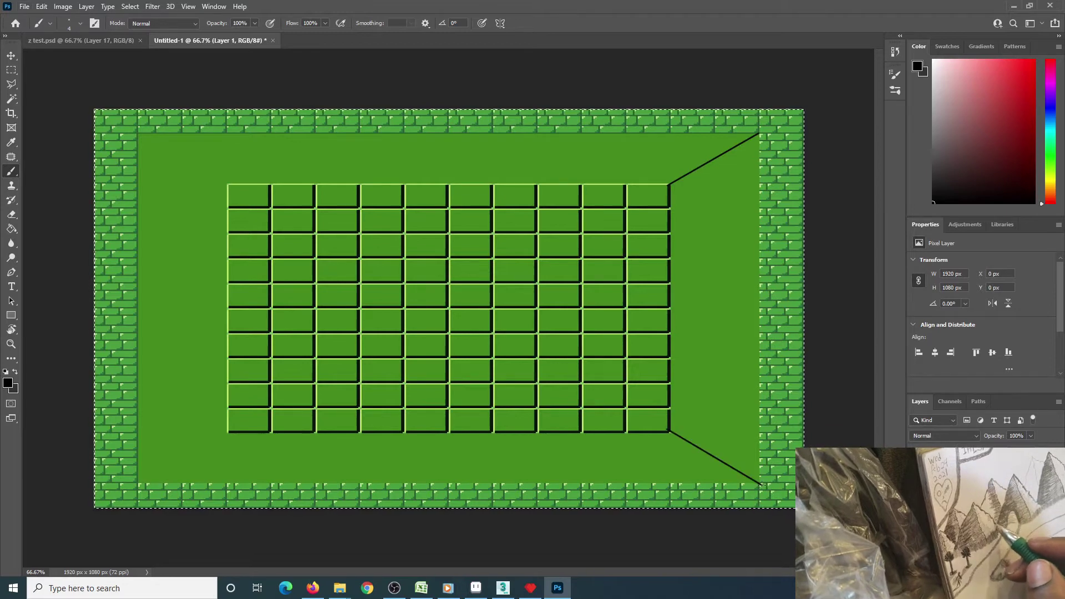
key("ctrl+z")
key("ctrl+d")
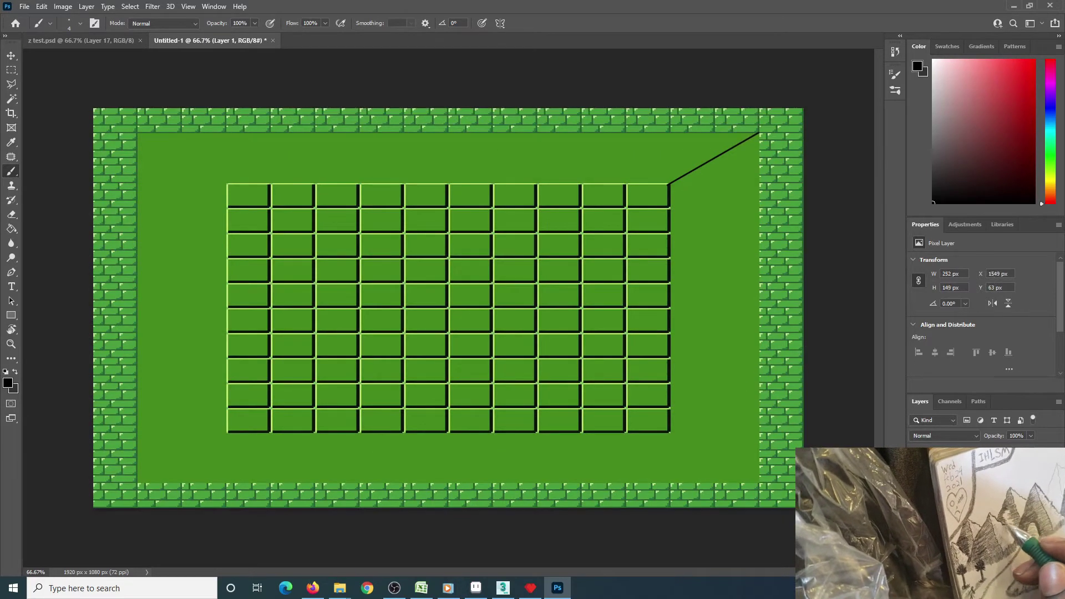
key("alt+Tab")
key("alt+Tab")
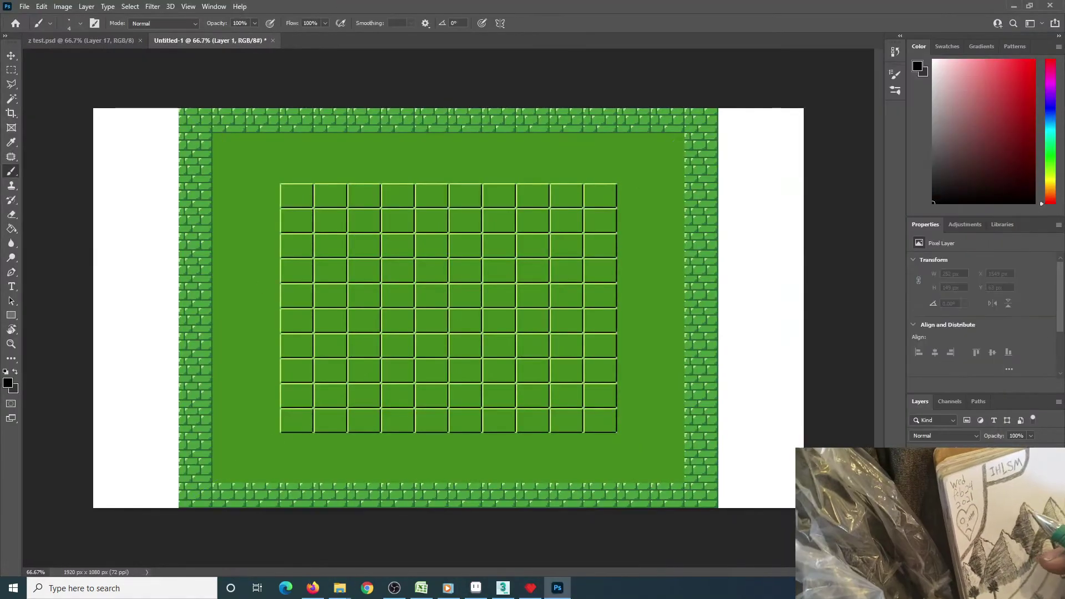
Draw straight black perspective lines from the floor grid's four corners to the inner corners of the brick border.
scroll(616, 184, "up", 3, "alt")
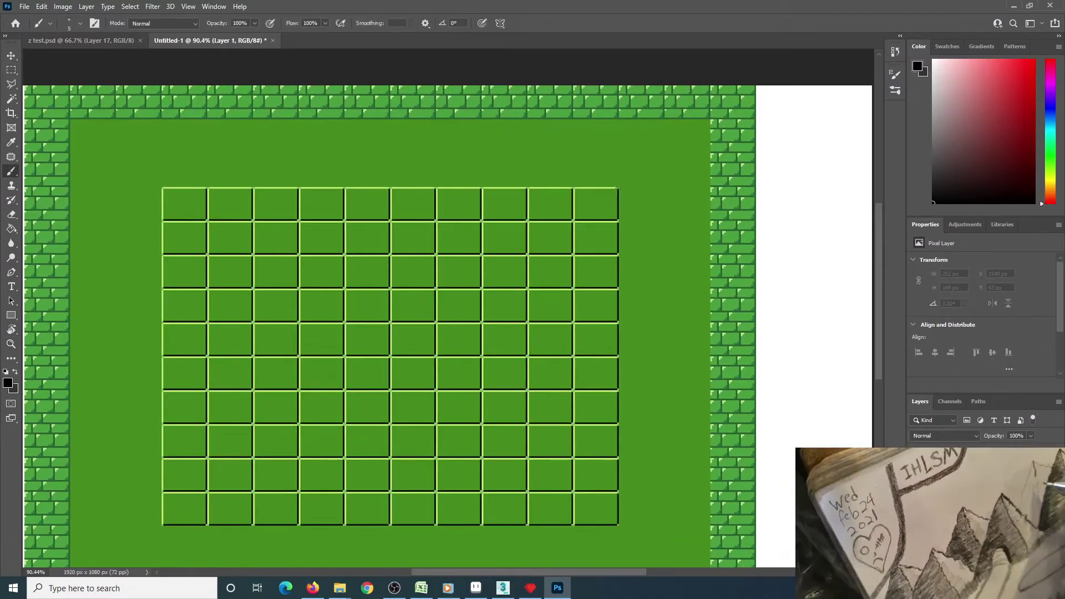
scroll(673, 135, "down", 3)
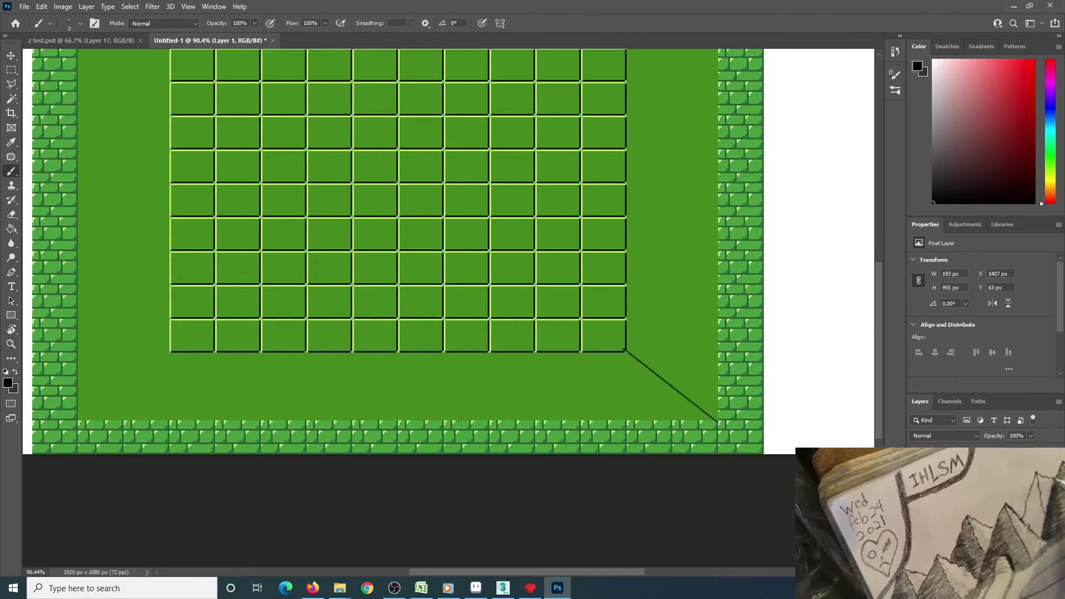
left_click(172, 347)
left_click_drag(73, 423, 372, 372)
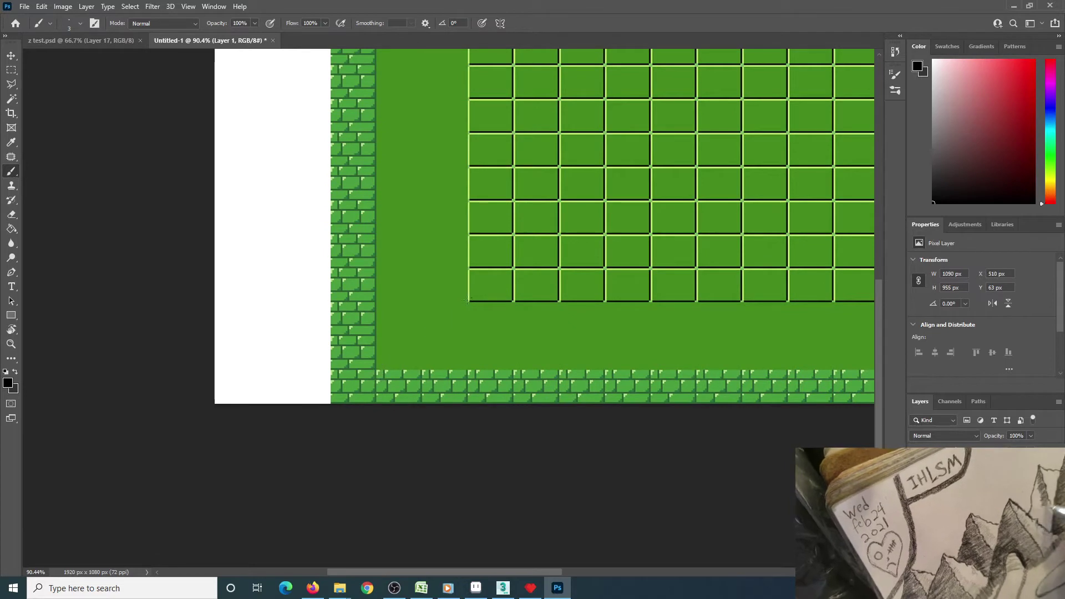
left_click_drag(566, 140, 401, 457)
left_click(309, 284)
left_click(209, 210, "shift")
key("ctrl+0")
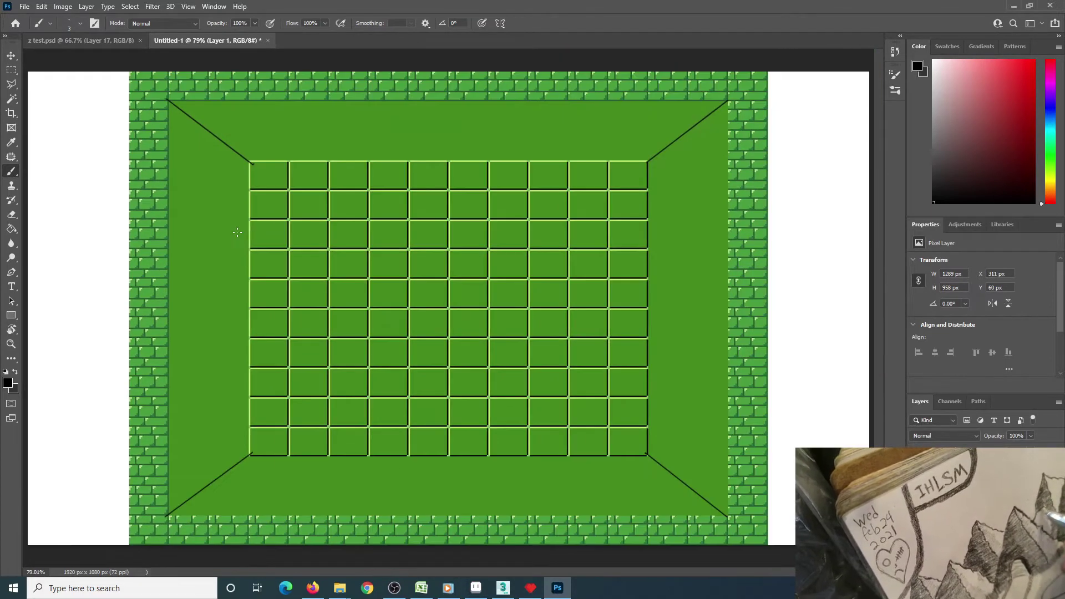
Undo the black perspective lines drawn between the floor grid and the brick border.
key("ctrl+z")
key("ctrl+z")
key("ctrl+z")
key("ctrl+z")
key("ctrl+z")
Enable dual-axis paint symmetry and stretch its frame so the axes centre on the brick-bordered room.
left_click(500, 23)
left_click(532, 86)
mouse_move(448, 131)
left_mouse_down()
mouse_move(448, 102)
mouse_move(449, 125)
left_mouse_up()
left_click_drag(448, 125, 449, 72, "shift")
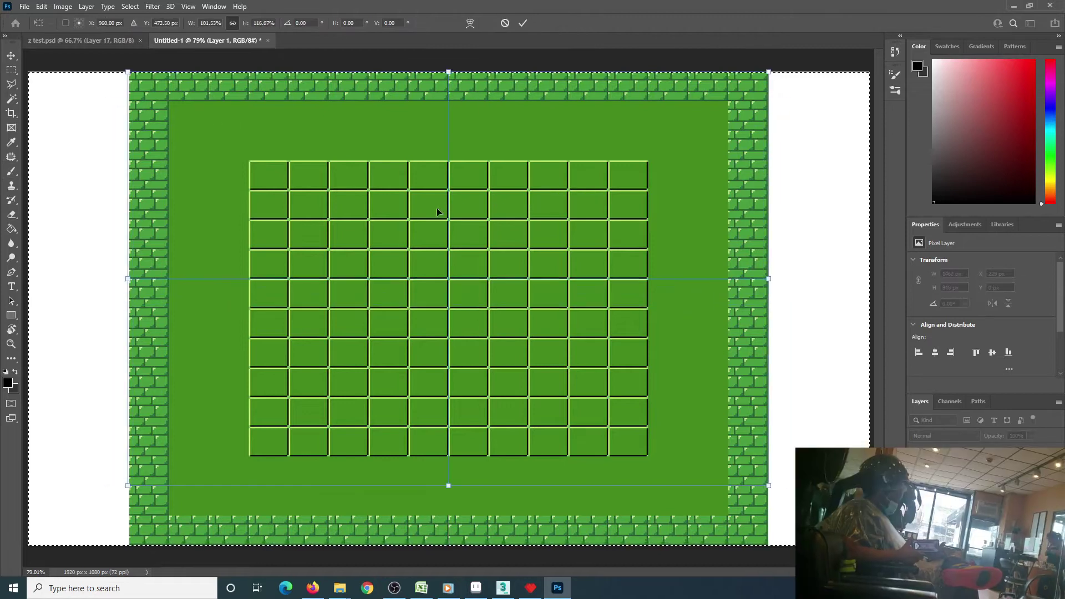
left_click(523, 23)
Draw a black line from the floor grid's upper-right corner to the brick border's inner corner, mirrored to all four corners.
key("b")
left_click(729, 101, "shift")
key("ctrl+z")
key("ctrl+z")
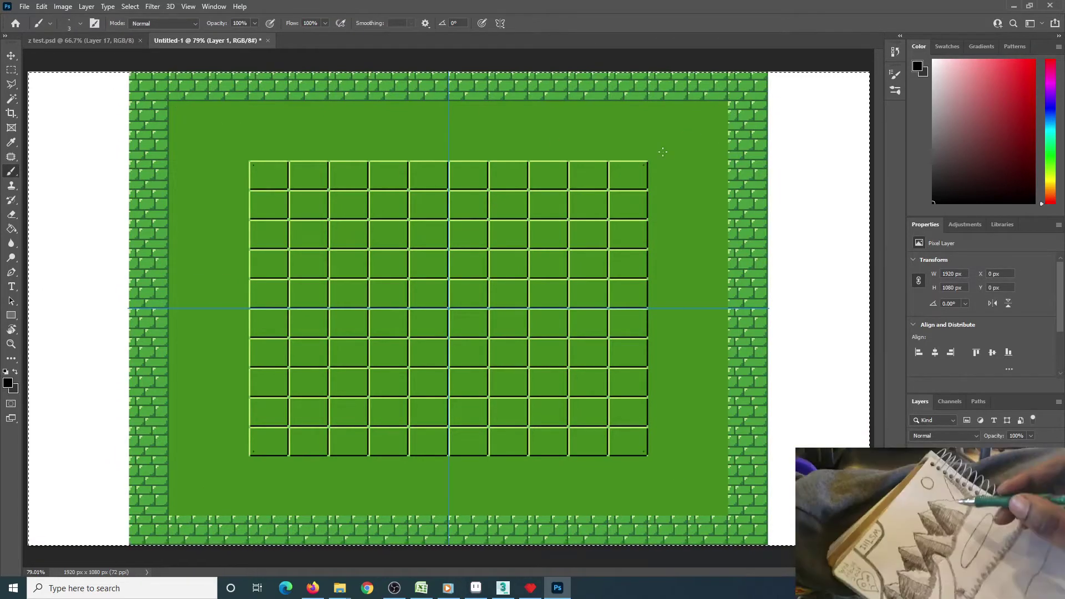
key("ctrl+plus")
key("ctrl+plus")
left_click_drag(730, 124, 374, 415)
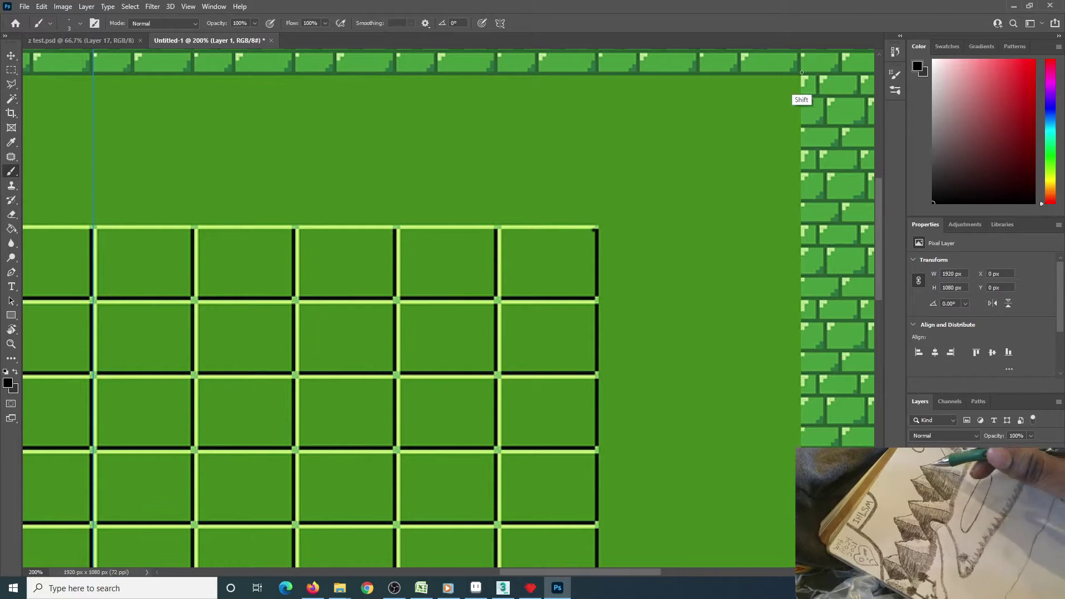
key("ctrl+0")
Draw a mirrored black rectangular frame just outside the floor grid, with its corners on the diagonal lines.
left_click(238, 152, "shift")
key("ctrl+z")
left_click_drag(238, 152, 347, 147, "shift")
scroll(228, 194, "up", 2, "alt")
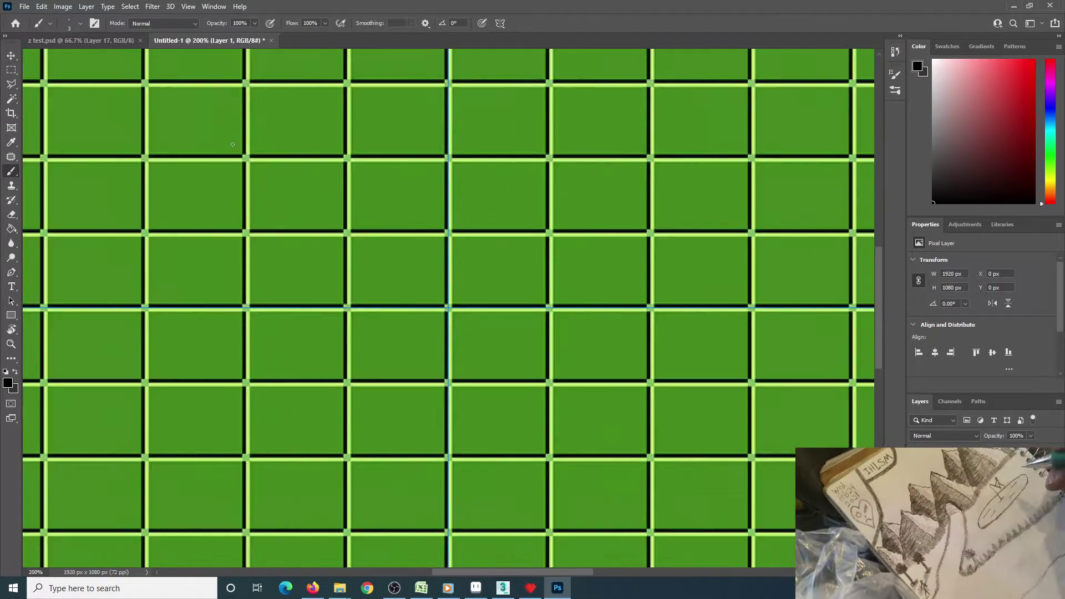
left_click_drag(249, 167, 249, 506, "shift")
Draw a second, larger black frame nearer the brick border, with its corners on the diagonal lines.
left_click_drag(709, 325, 442, 376)
mouse_move(151, 242)
left_mouse_down()
mouse_move(519, 296)
mouse_move(433, 189)
left_mouse_up()
scroll(241, 181, "down", 1, "alt")
scroll(206, 105, "up", 1, "alt")
mouse_move(430, 296)
left_mouse_down()
mouse_move(587, 252)
mouse_move(558, 293)
left_mouse_up()
mouse_move(326, 76)
left_mouse_down("shift")
mouse_move(326, 567)
mouse_move(72, 204)
left_mouse_up("shift")
left_click(722, 204, "shift")
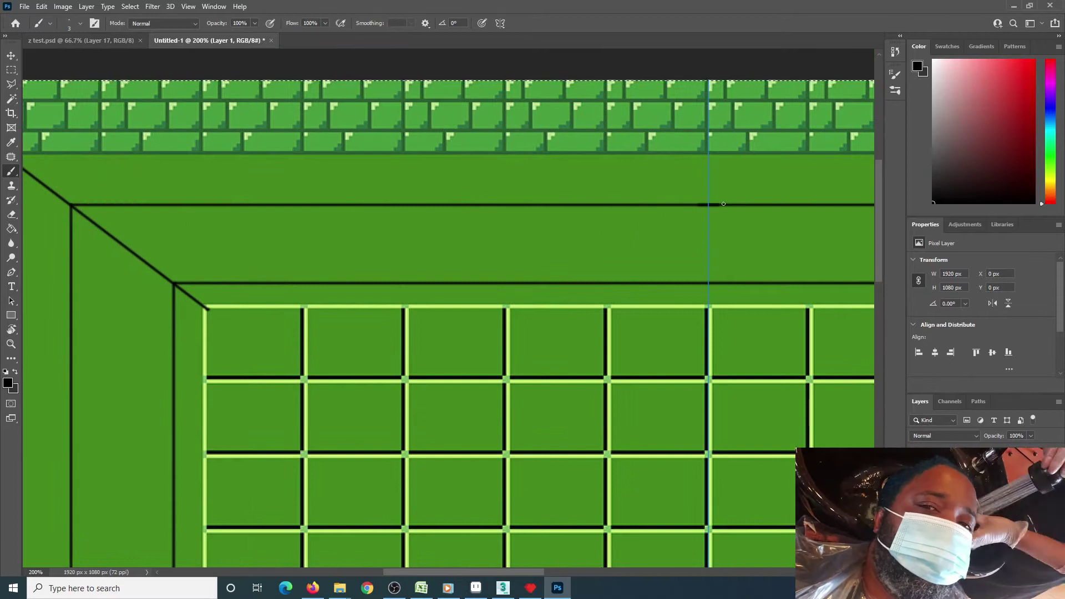
key("ctrl+0")
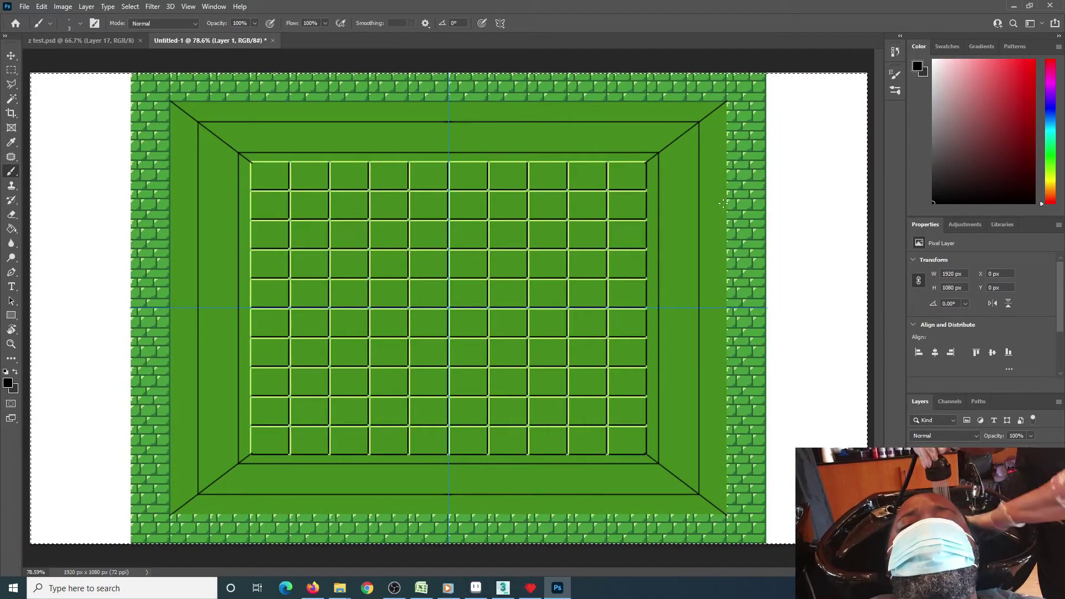
On a new layer, draw two nested black trapezoid door outlines on the room's right wall, centred on the horizontal axis.
key("ctrl+shift+alt+n")
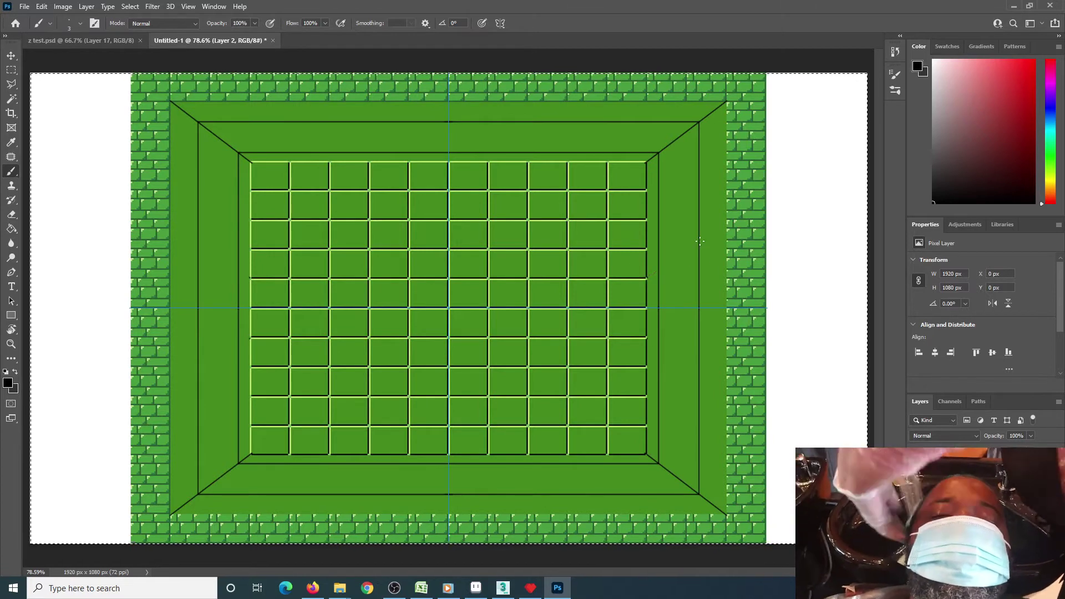
scroll(700, 261, "up", 5, "alt")
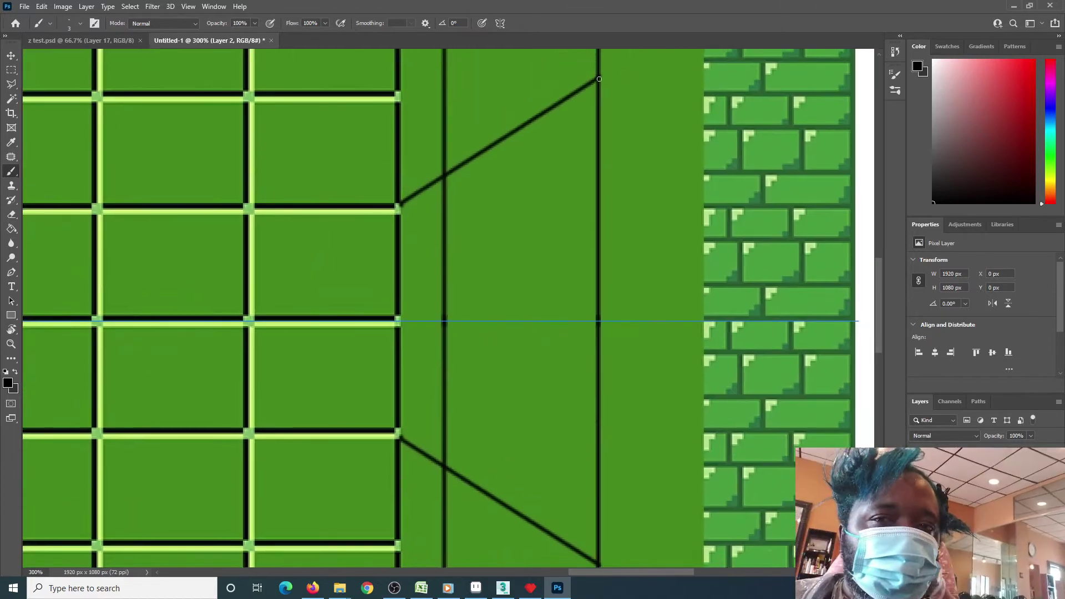
left_click(569, 128, "shift")
left_click(568, 514, "shift")
key("ctrl+1")
key("Delete")
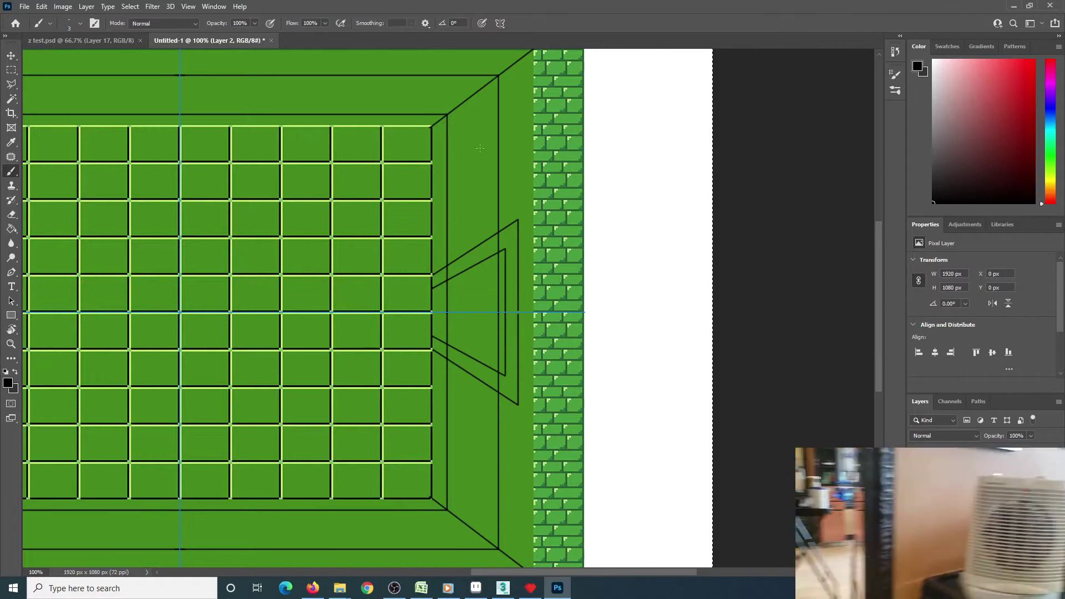
Draw two nested black trapezoid door outlines on the room's top wall, centred on the vertical axis.
left_click_drag(284, 292, 616, 211)
left_click_drag(600, 128, 571, 265)
left_click_drag(409, 122, 414, 122, "ctrl")
left_click_drag(454, 180, 426, 131)
key("ctrl+plus")
scroll(362, 232, "up", 3)
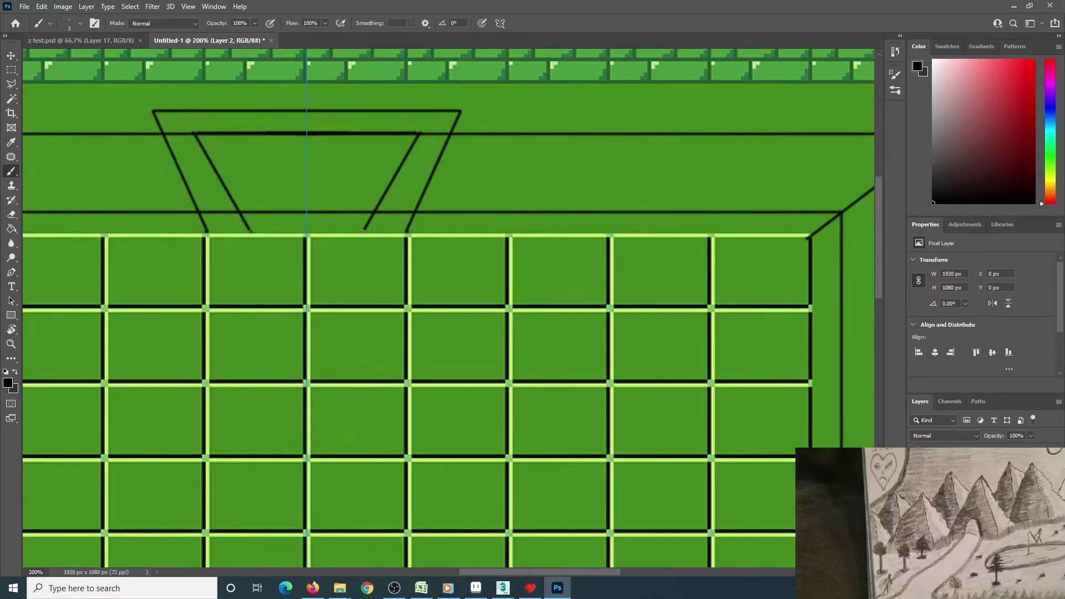
key("ctrl+0")
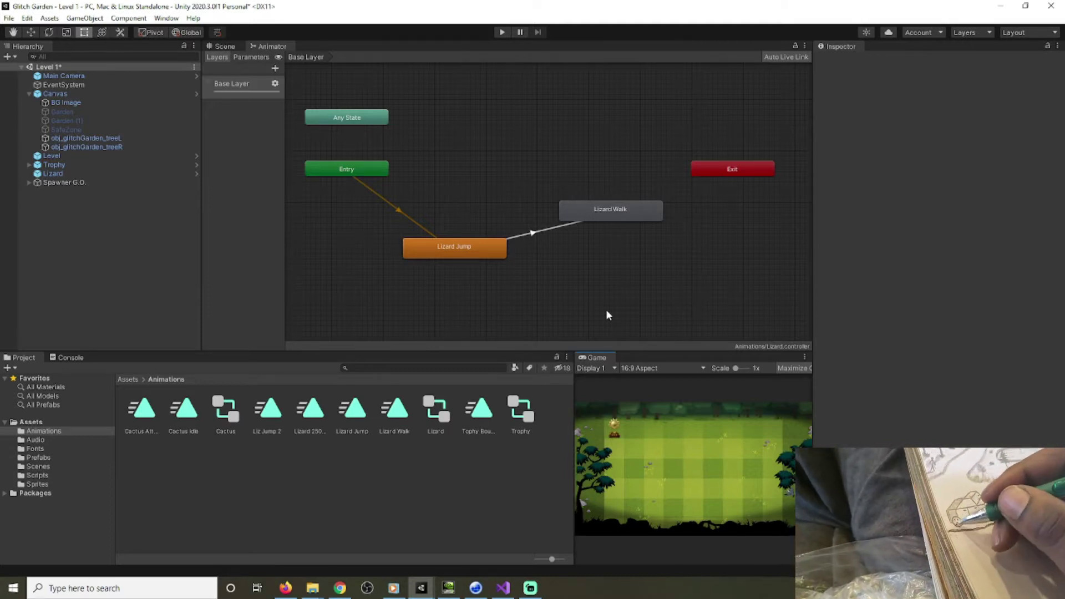
In Unity's Glitch Garden scene, raise Spawner Top and Spawner 2 to align with their lawn rows, and select Spawner 3.
left_click(235, 49)
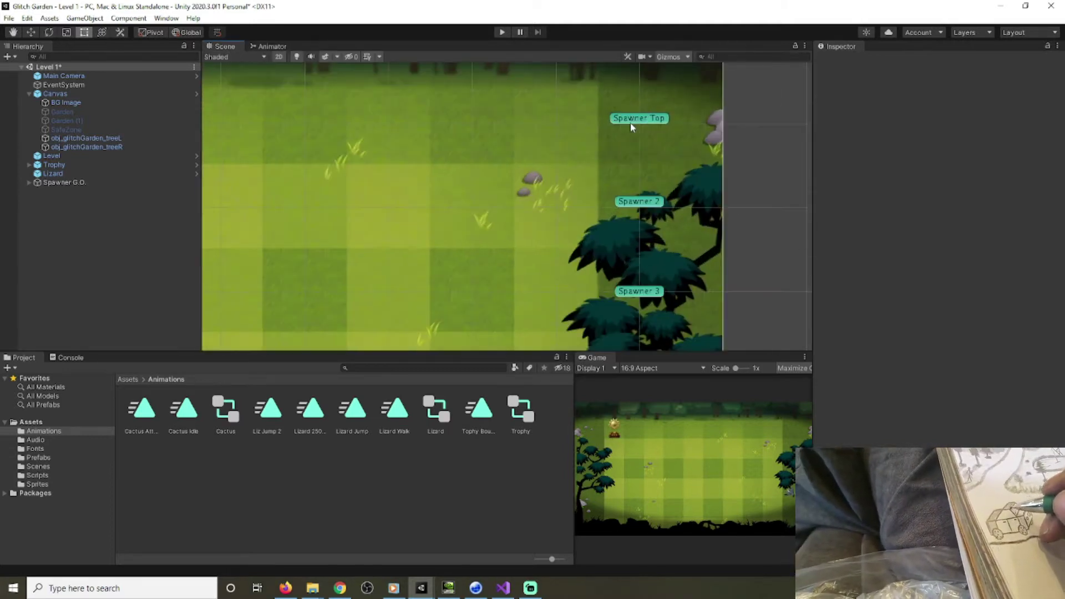
left_click(632, 129)
key("w")
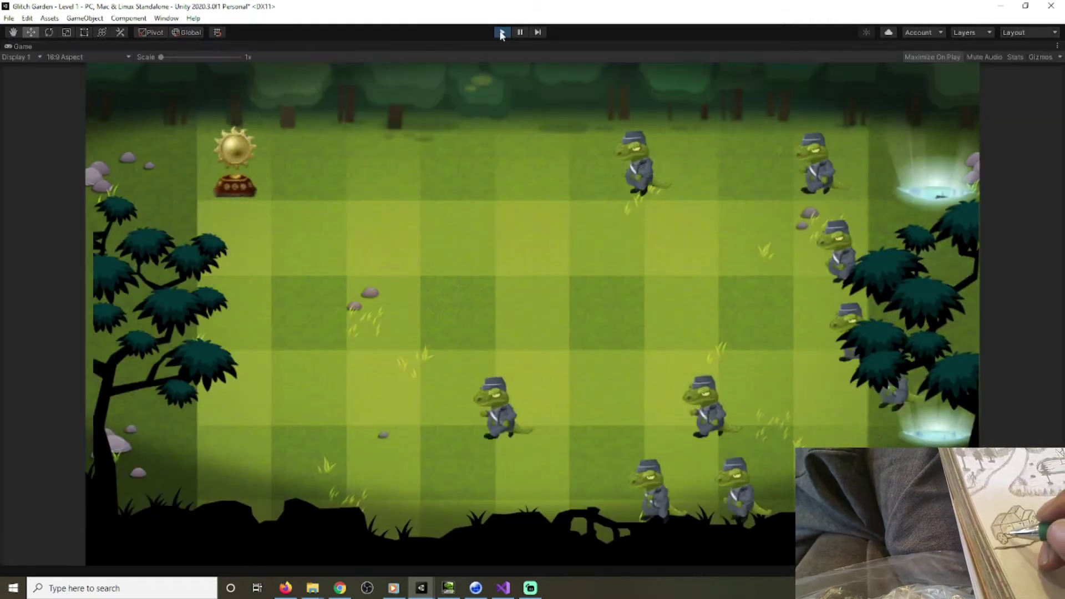
left_click(652, 215)
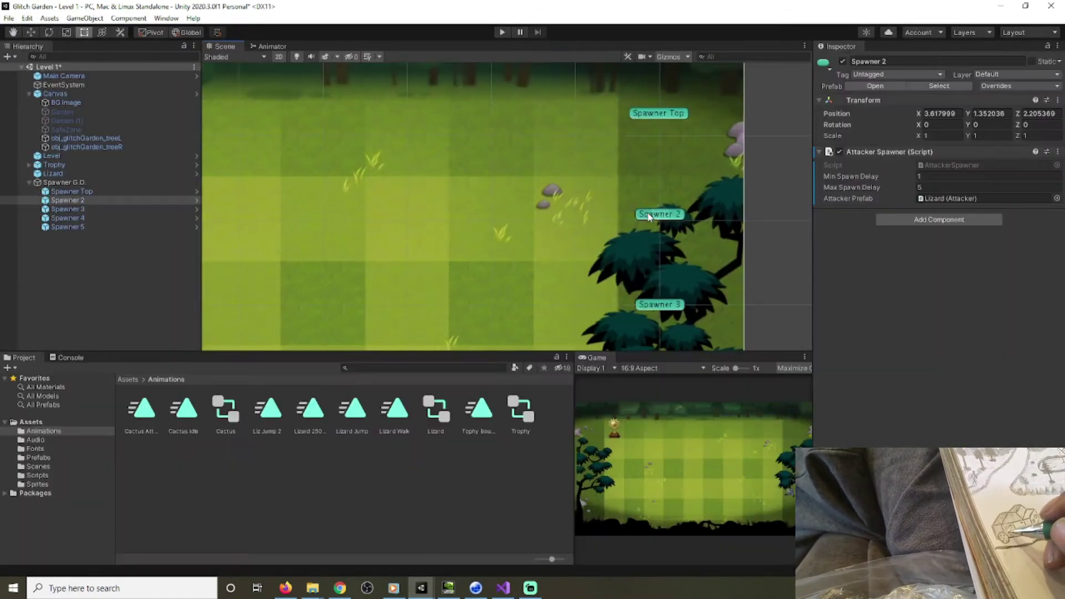
scroll(648, 216, "up", 2)
key("w")
left_click_drag(660, 190, 660, 181)
left_click(660, 327)
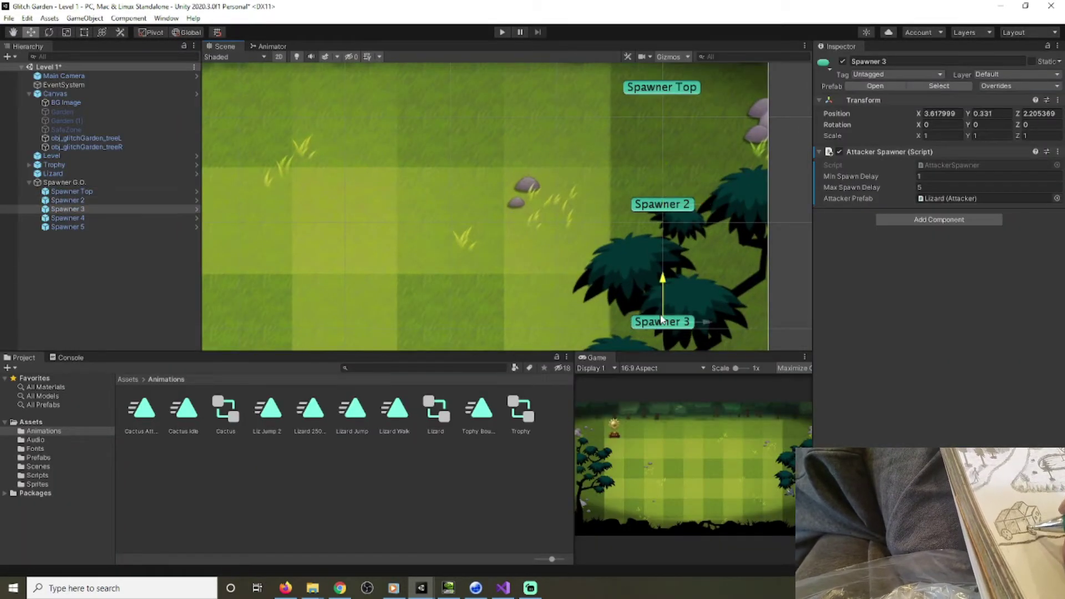
Delete the Lizard object from the Level 1 scene.
left_click(636, 284)
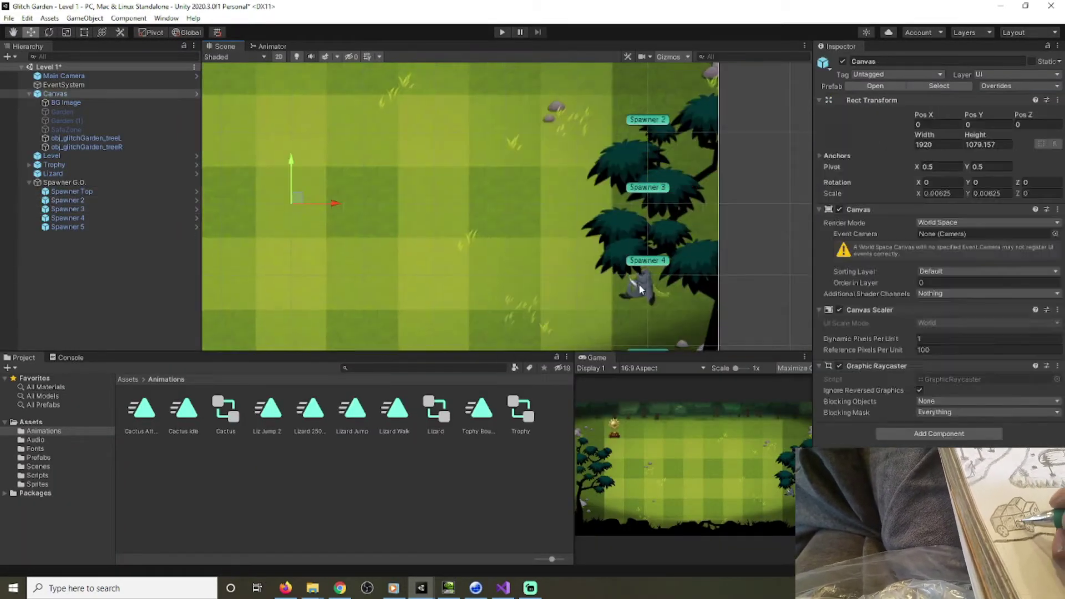
left_click(636, 284)
key("Delete")
middle_click_drag(621, 274, 620, 259)
Align Spawner 5 and Spawner 4 with their lawn rows, and play-test the level's attackers.
left_click(638, 318)
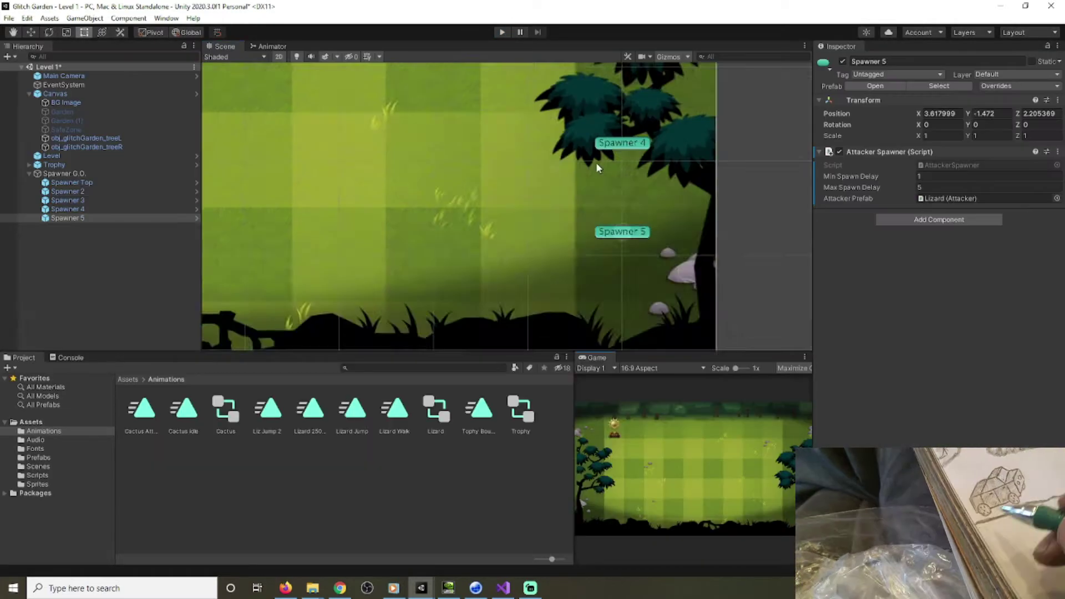
scroll(598, 168, "down", 2)
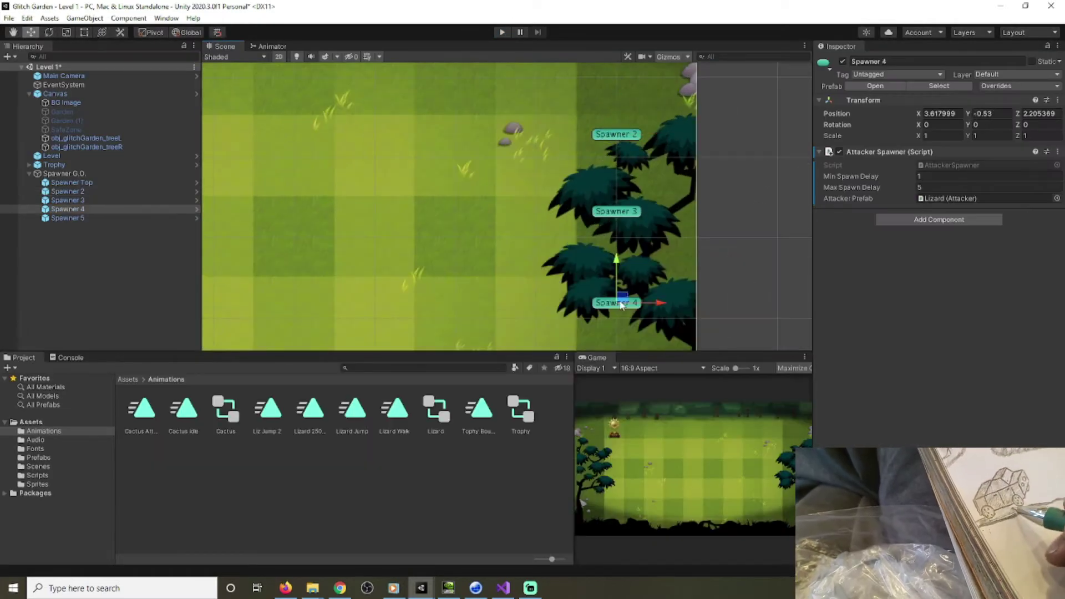
left_click(502, 31)
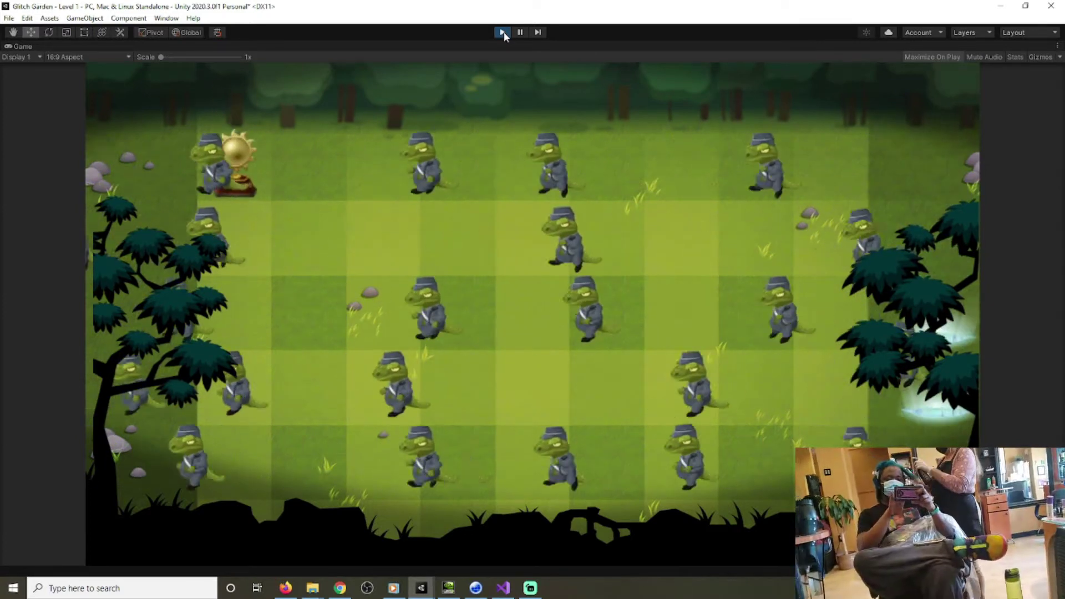
left_click(502, 31)
Open the project's Sprites folder and view the Cactus Idle sprite sheet's import settings.
scroll(583, 159, "down", 5)
left_click(128, 378)
double_click(393, 411)
left_click(317, 413)
left_click(557, 461)
scroll(557, 462, "down", 2)
scroll(558, 461, "up", 2)
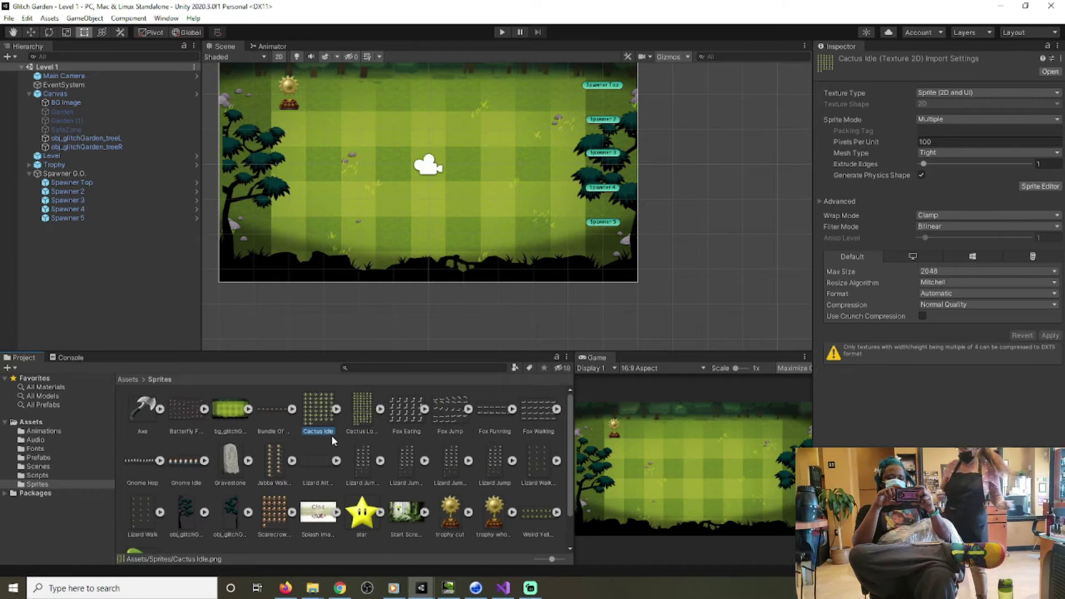
Look through the Animations, Prefabs, Scenes and Scripts asset folders.
left_click(43, 430)
left_click(39, 457)
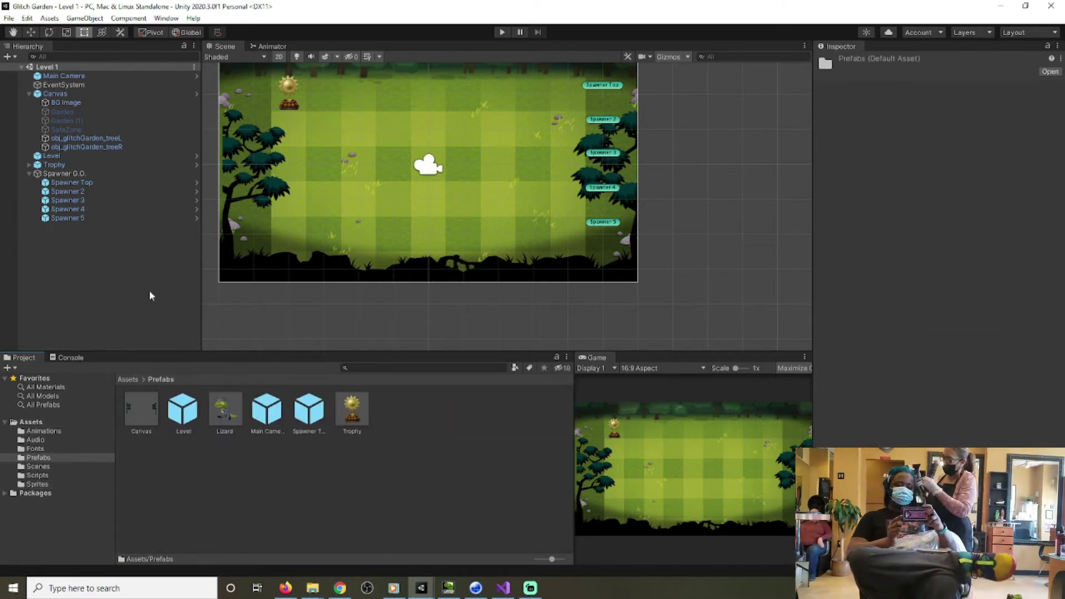
left_click(145, 417)
left_click(129, 380)
double_click(142, 410)
left_click(128, 380)
double_click(309, 410)
left_click(128, 379)
double_click(351, 411)
left_click(128, 380)
Duplicate the Cactus Idle sprite sheet in the Sprites folder and look at its sprites.
double_click(392, 411)
left_click(316, 410)
left_click(336, 409)
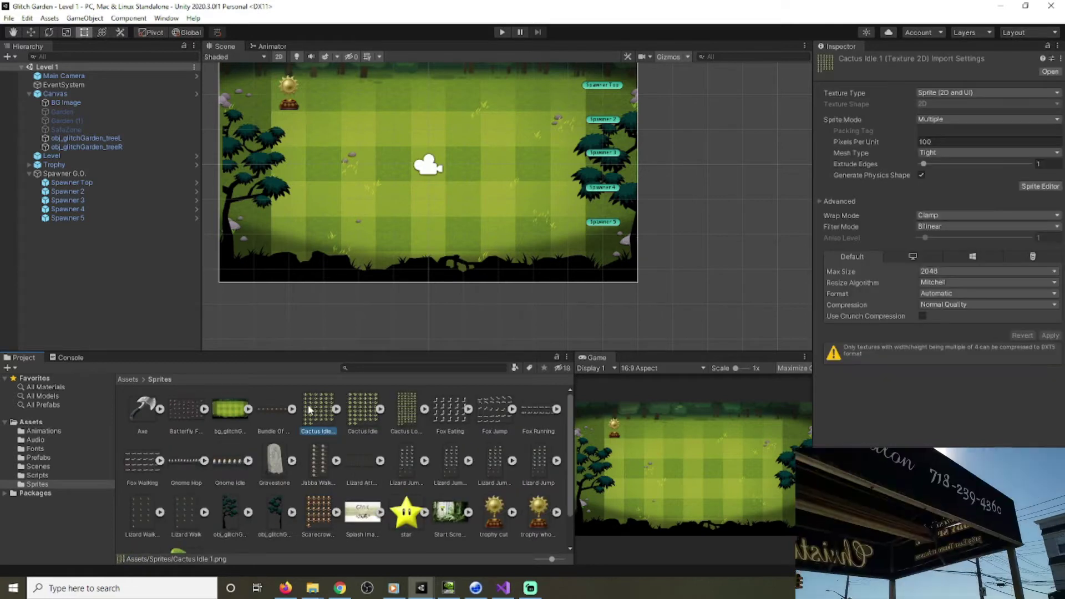
Create an empty object named Cactus in the scene and add a Sprite Renderer component to it.
right_click(111, 244)
left_click(138, 376)
type("Cactus")
key("Return")
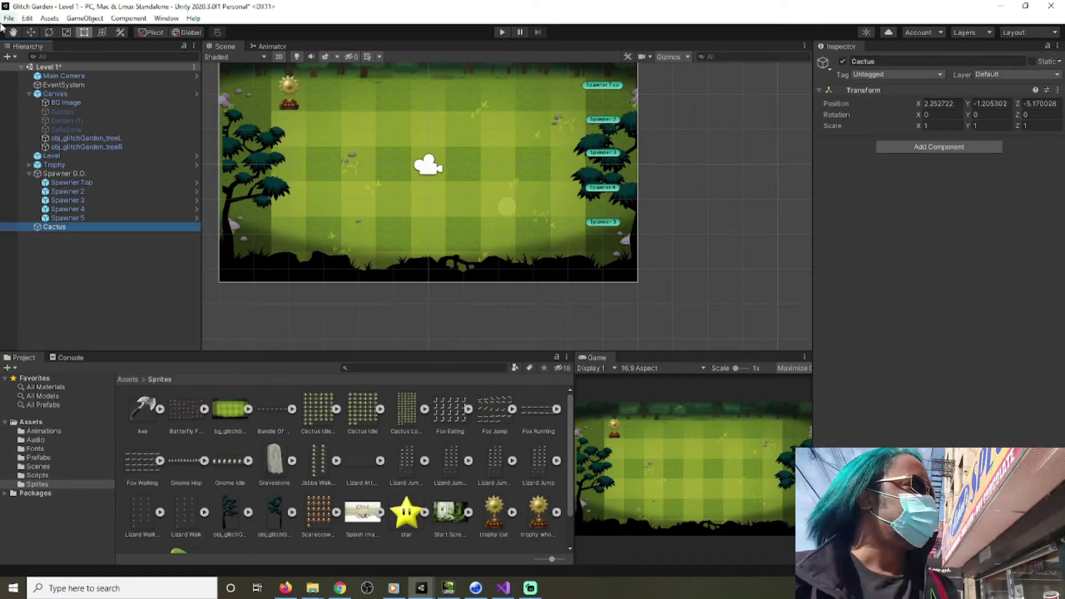
left_click(919, 147)
type("flsprite r")
key("Return")
Open the Cactus Idle 1 sheet in the Sprite Editor and examine the slice bounds around the cactus frames.
left_click(337, 409)
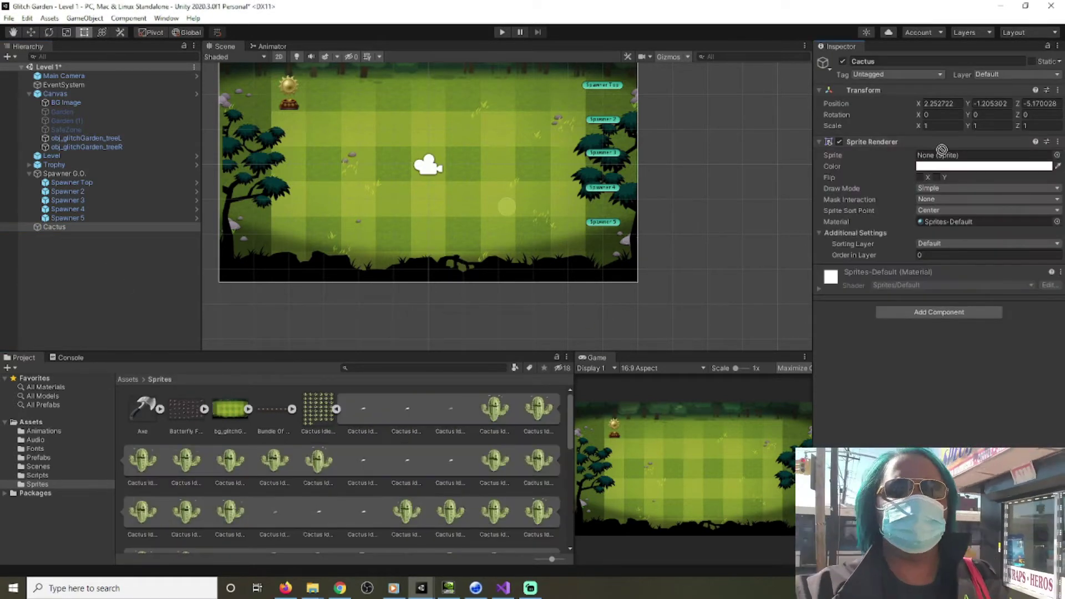
left_click(317, 411)
left_click(1041, 186)
scroll(448, 201, "up", 6)
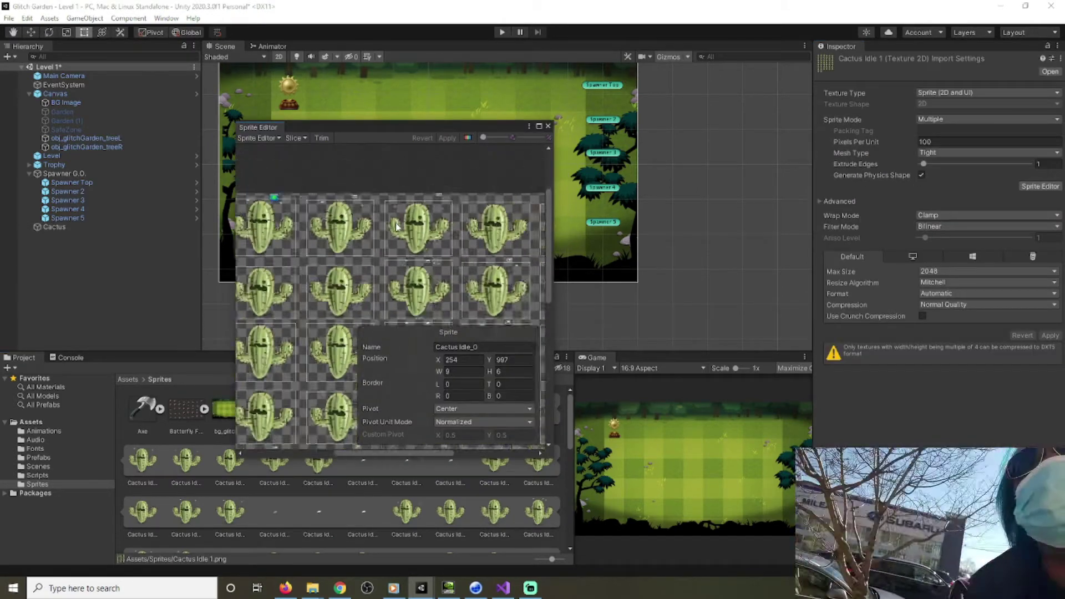
scroll(449, 201, "down", 5)
scroll(438, 222, "up", 2)
scroll(472, 237, "down", 2)
key("ctrl+z")
scroll(414, 253, "down", 3)
left_click(309, 342)
middle_click_drag(311, 443, 317, 300)
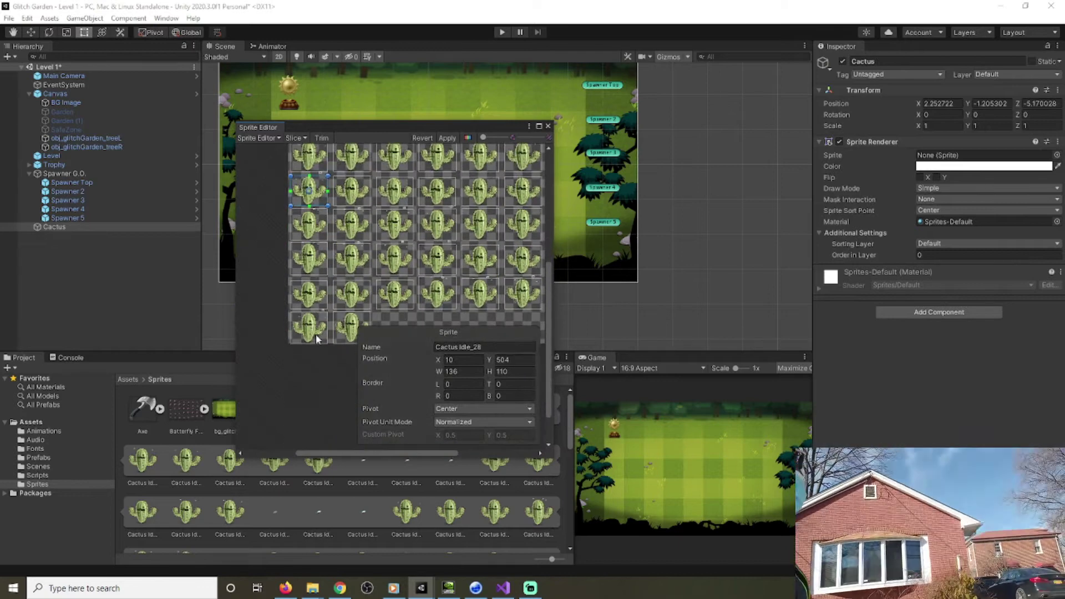
Set the cactus sheet's slicing type to Grid By Cell Size, and reselect the Cactus Idle 1 sheet.
left_click(295, 137)
left_click(389, 148)
left_click(388, 173)
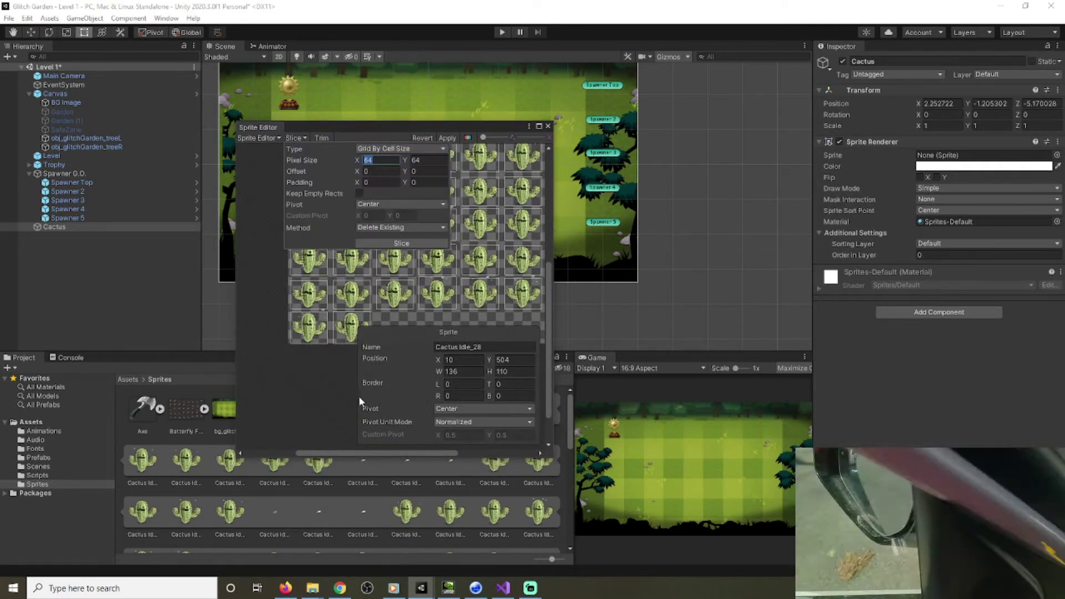
left_click_drag(417, 452, 455, 448)
left_click(318, 414)
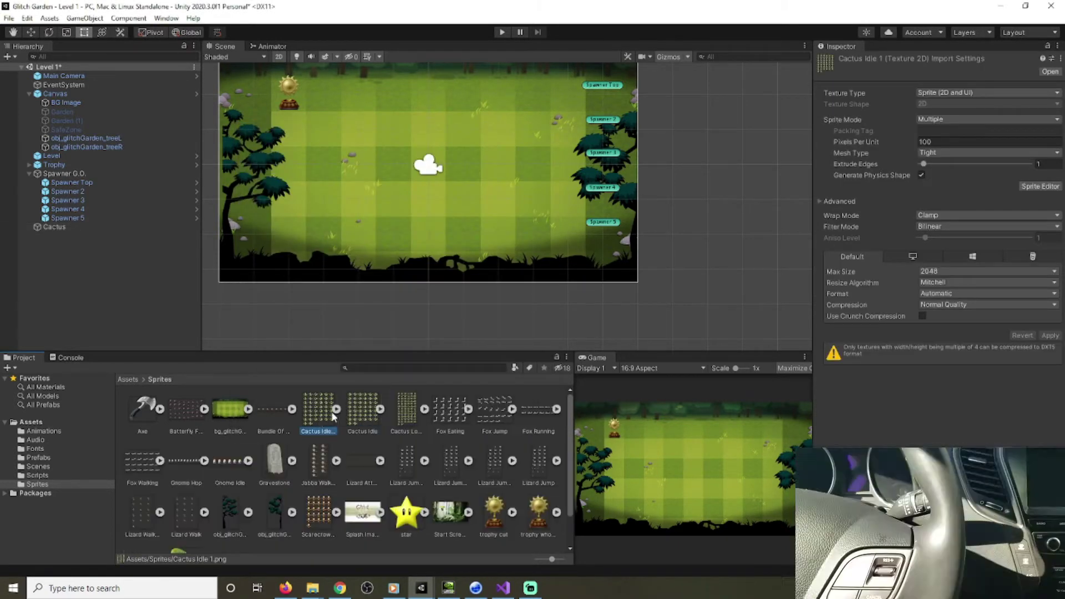
Examine the re-sliced cactus frames of Cactus Idle 1 in the Sprite Editor for stray slices.
left_click(335, 410)
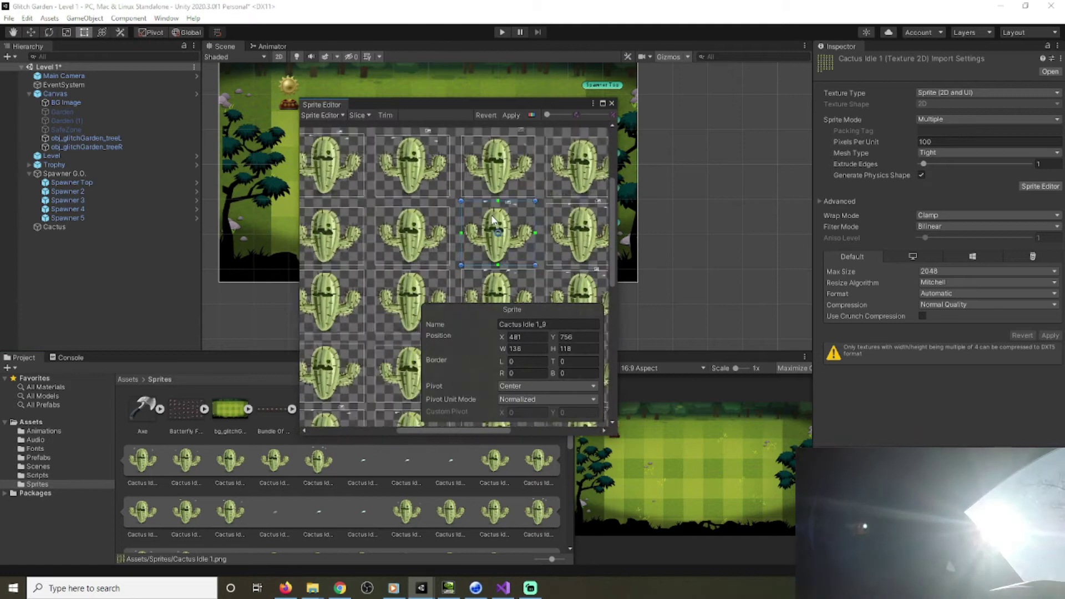
scroll(477, 184, "down", 4)
scroll(425, 189, "up", 8)
scroll(421, 192, "down", 8)
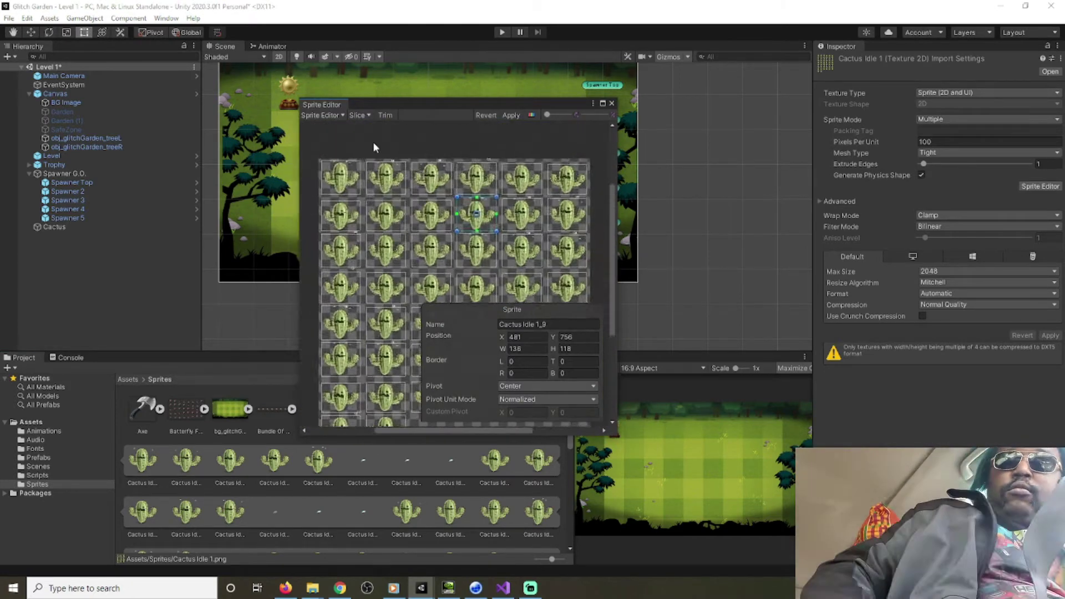
scroll(421, 167, "up", 3)
scroll(490, 192, "down", 2)
scroll(366, 196, "up", 2)
Delete an unwanted slice from the cactus sheet, apply the changes and close the Sprite Editor.
left_click(462, 197)
scroll(477, 255, "down", 8)
scroll(491, 311, "up", 6)
scroll(494, 244, "down", 6)
scroll(497, 233, "up", 5)
middle_click_drag(498, 245, 470, 244)
left_click(469, 242)
key("Delete")
scroll(470, 242, "down", 6)
left_click(345, 155)
left_click(511, 115)
left_click(611, 103)
Slice the Cactus Idle 1 sheet again in the Sprite Editor, apply the result and reselect the sheet.
left_click(1040, 186)
left_click(359, 115)
left_click(465, 220)
left_click(511, 115)
left_click(611, 103)
left_click(318, 421)
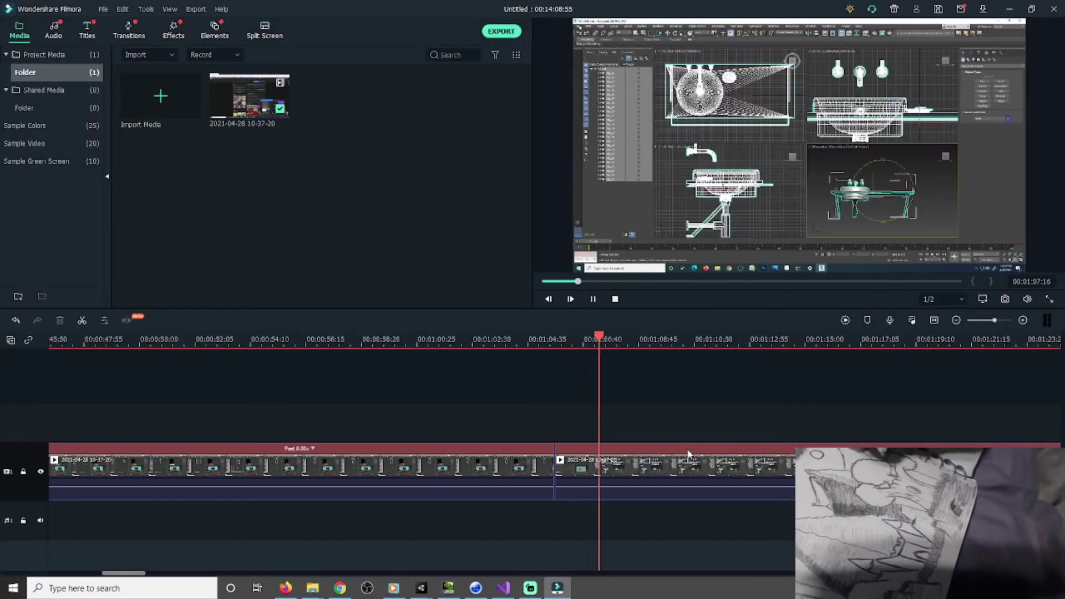
In Wondershare Filmora, pause the preview, split the timeline clip at the playhead, and move the playhead to another point.
left_click(1022, 340)
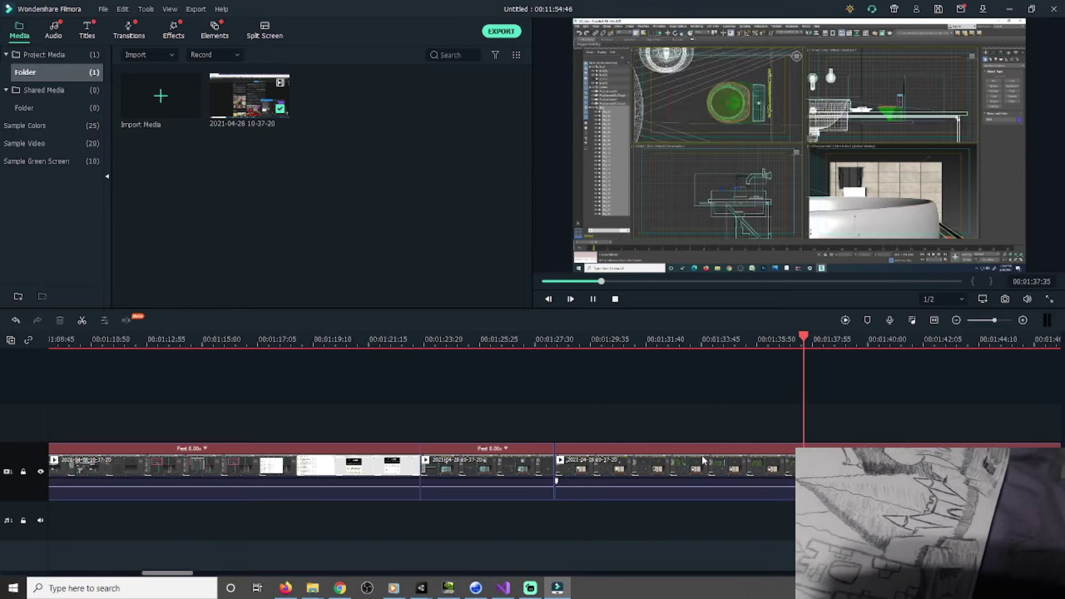
key("space")
key("ctrl+b")
left_click(642, 342)
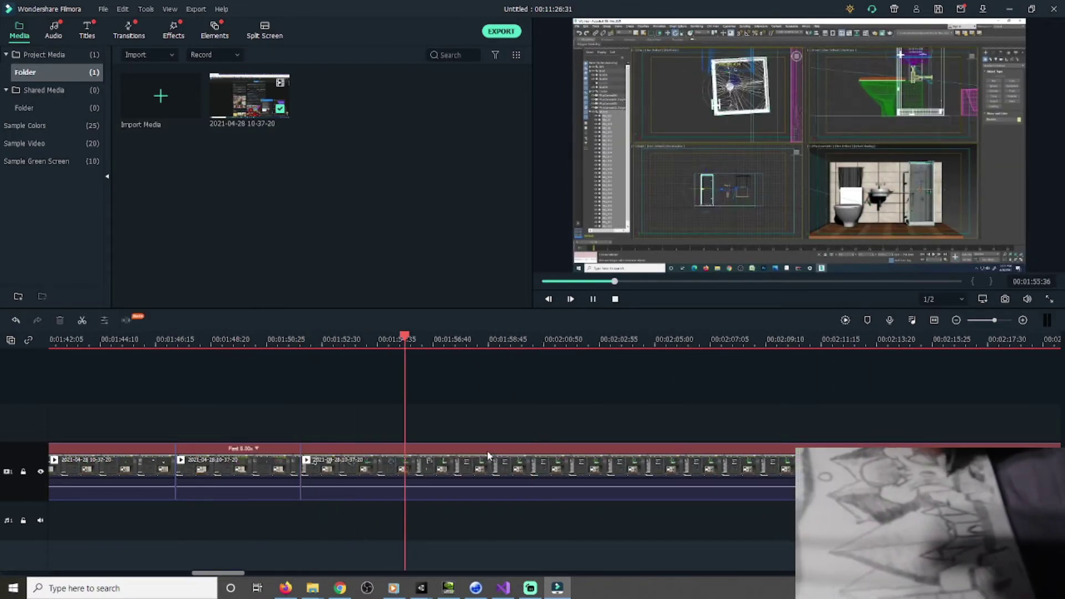
Split the video clip at 00:02:15:54 and preview further along the timeline.
key("space")
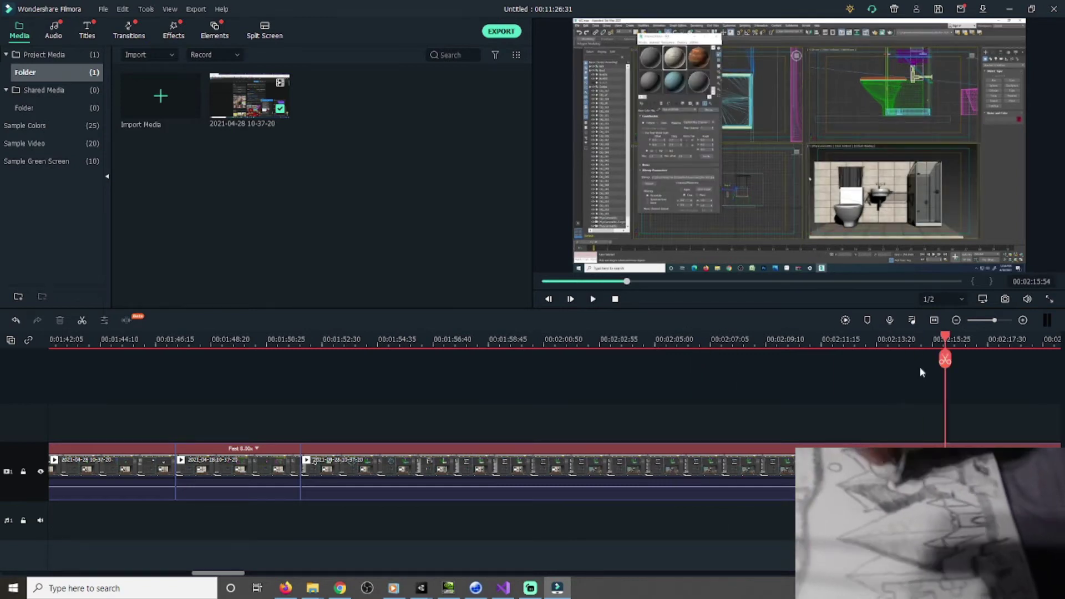
left_click(945, 359)
left_click_drag(216, 573, 250, 572)
key("space")
key("space")
left_click_drag(604, 363, 684, 363)
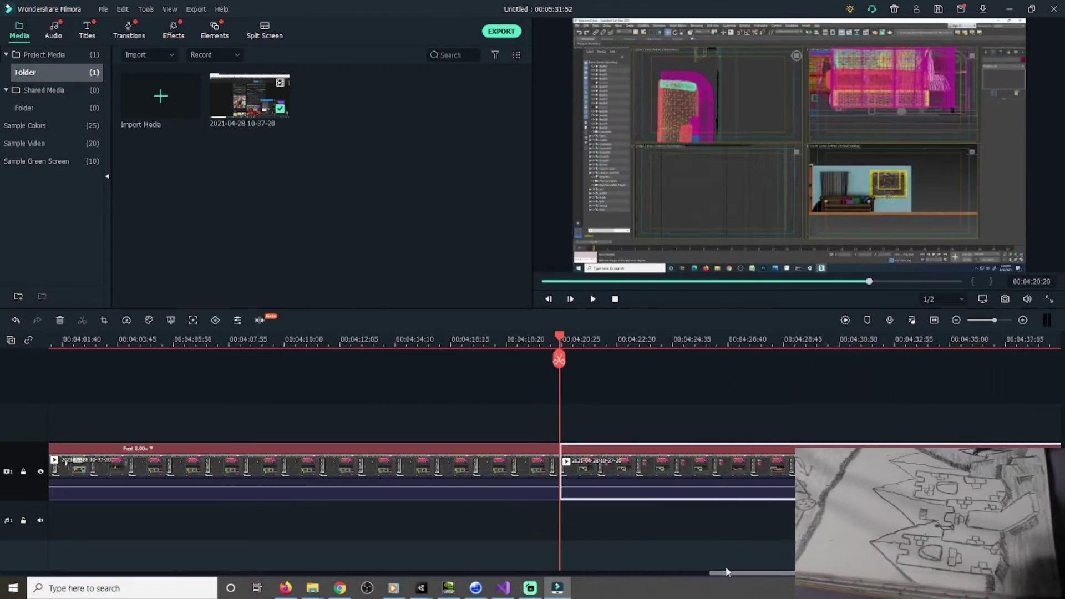
Switch to Unity, select the Cactus object in the scene, and show its Cactus Attack 2 animation clip.
left_click(421, 588)
left_click(481, 538)
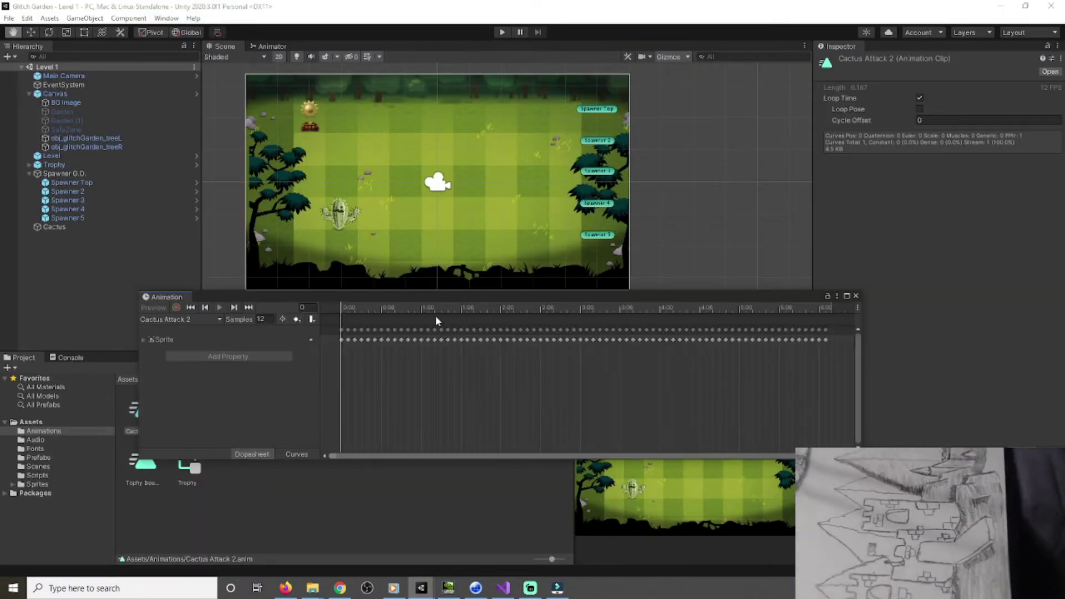
left_click(500, 317)
left_click(311, 319)
left_click(54, 227)
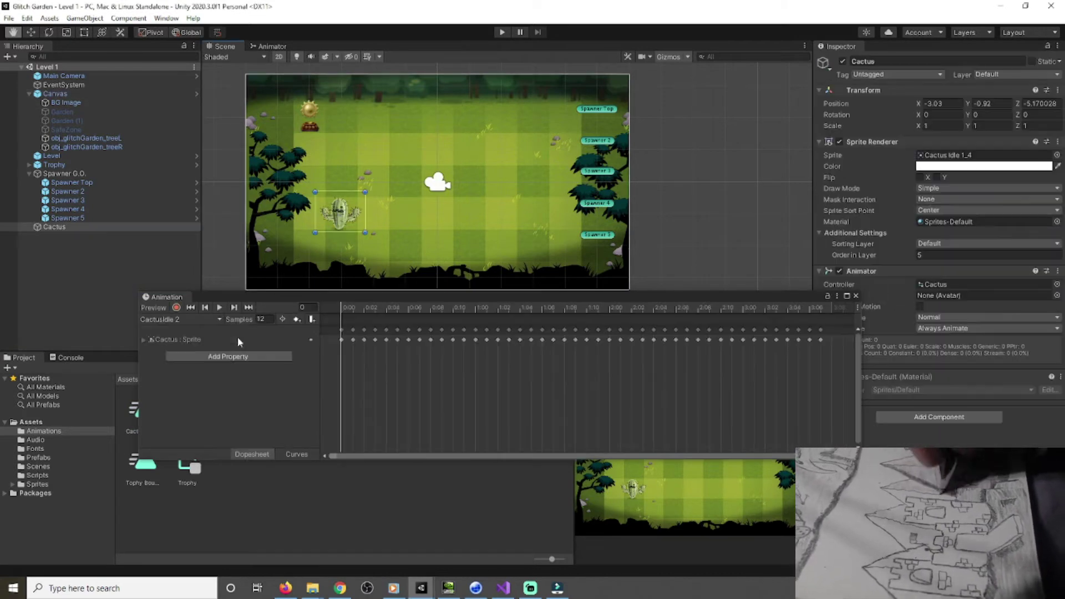
left_click(181, 319)
left_click(169, 330)
Record a colour keyframe at 2:00 in the Cactus Attack 2 clip that tints the cactus sprite yellow-green, and scrub ahead to check it.
left_click(176, 308)
left_click(500, 317)
left_click(500, 308)
left_click(340, 211)
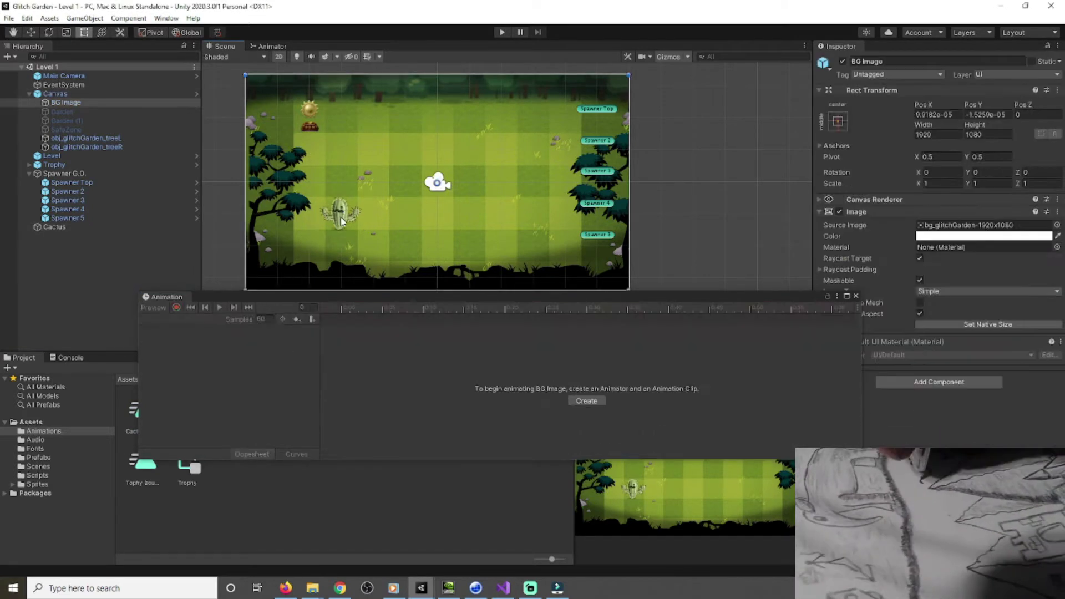
left_click(340, 211)
left_click(176, 307)
left_click(501, 308)
left_click(977, 166)
left_click(1017, 200)
left_click(998, 237)
left_click(697, 307)
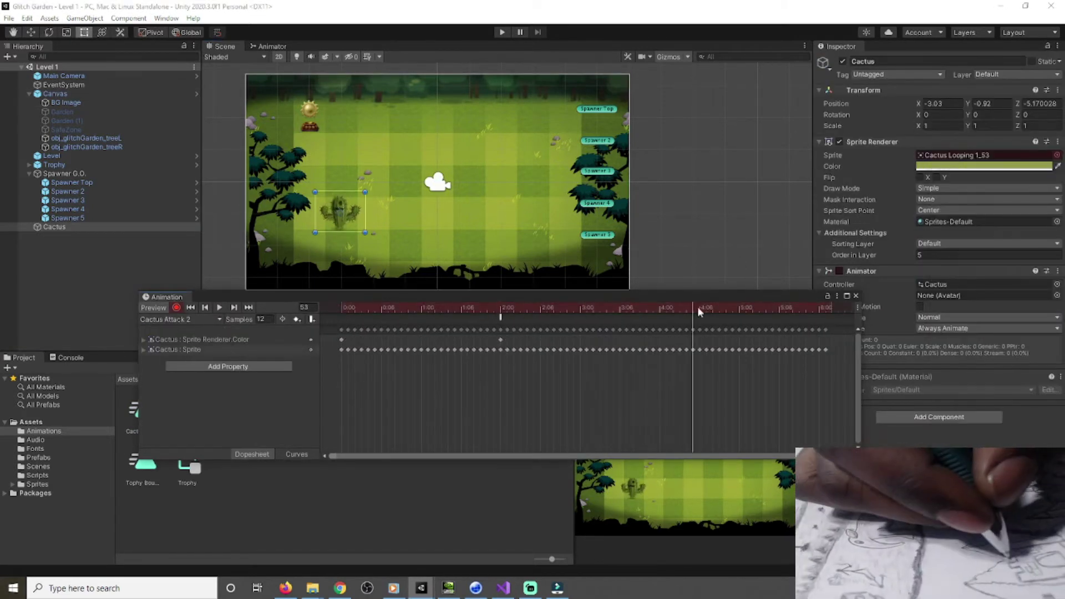
Add an animation event at frame 43 of the attack clip and reselect the Cactus object.
left_click(626, 308)
left_click(311, 320)
left_click(279, 266)
left_click(341, 211)
Set the cactus sprite's colour back to white at frame 43 as a colour keyframe.
left_click(625, 311)
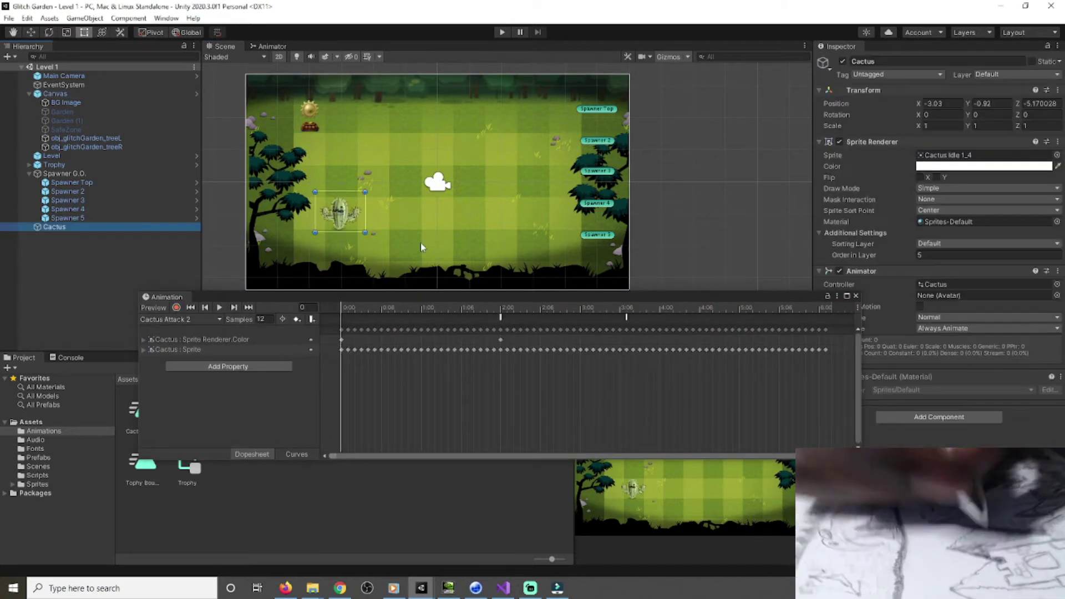
left_click(983, 166)
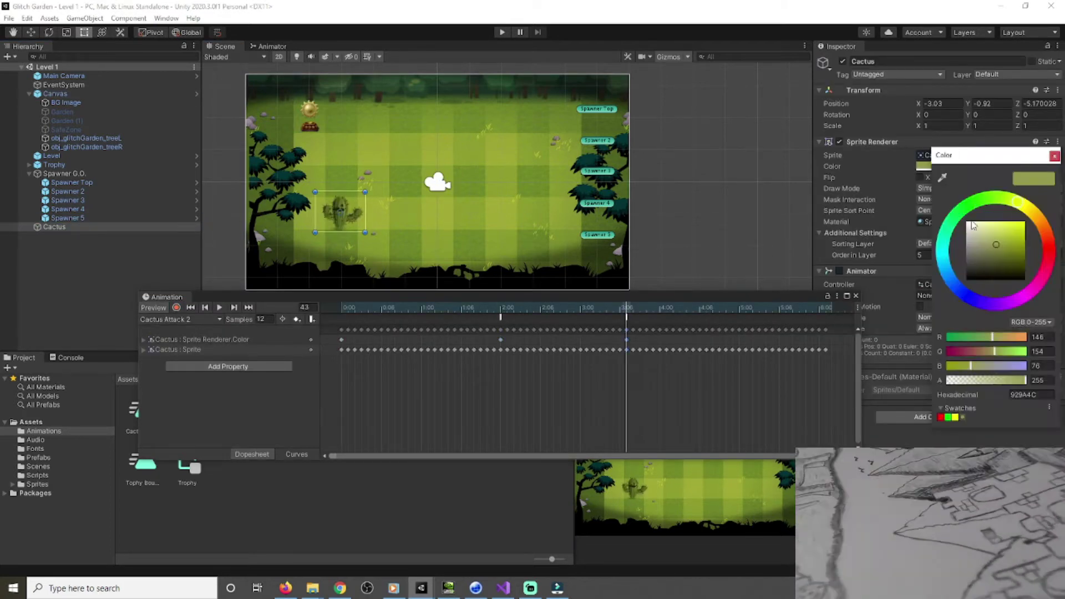
left_click(960, 223)
left_click(1056, 155)
Delete the two animation events at 2:00 and frame 43 of the attack clip.
right_click(626, 318)
right_click(501, 318)
left_click(537, 337)
right_click(626, 318)
left_click(638, 327)
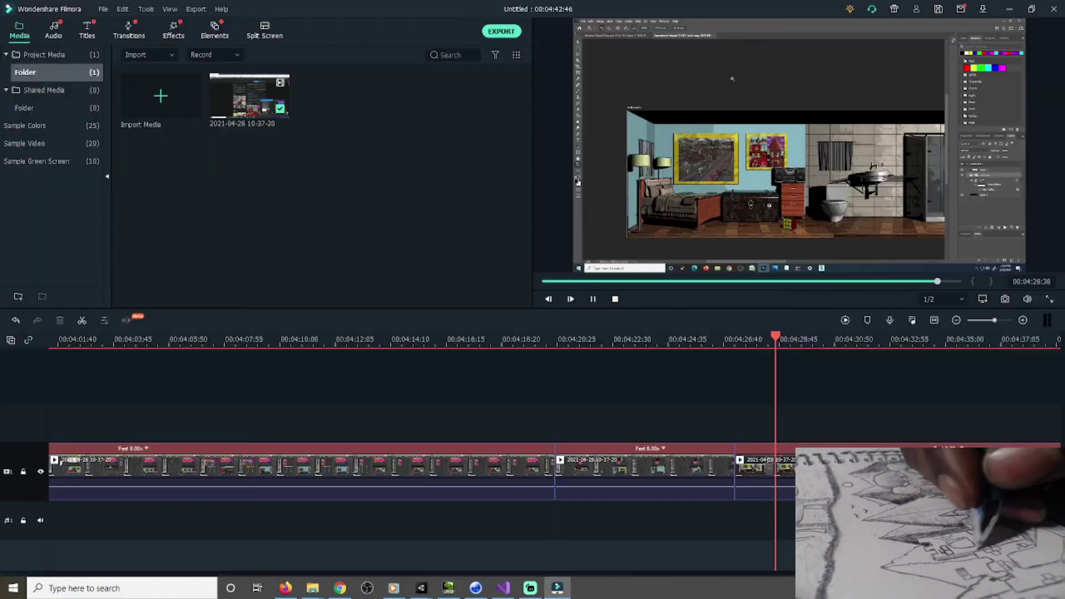
Switch to Filmora, cut the unwanted footage out of the last timeline section, and play on.
left_click_drag(778, 333, 877, 333)
key("Delete")
key("space")
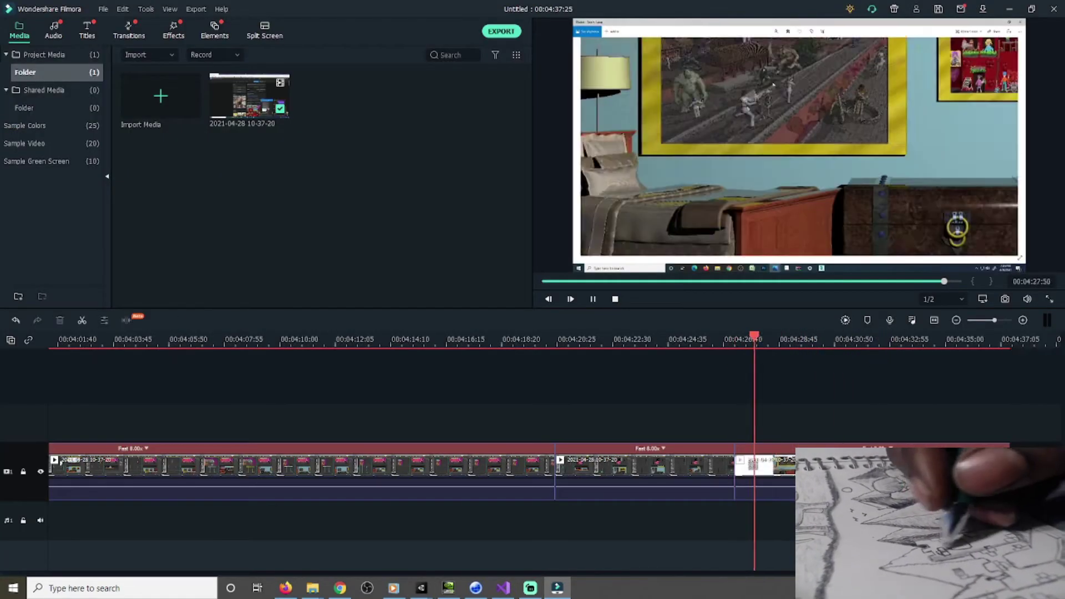
Set the last timeline clip's speed to 3.00x and preview the result.
key("space")
right_click(765, 466)
type("3")
left_click(560, 328)
key("space")
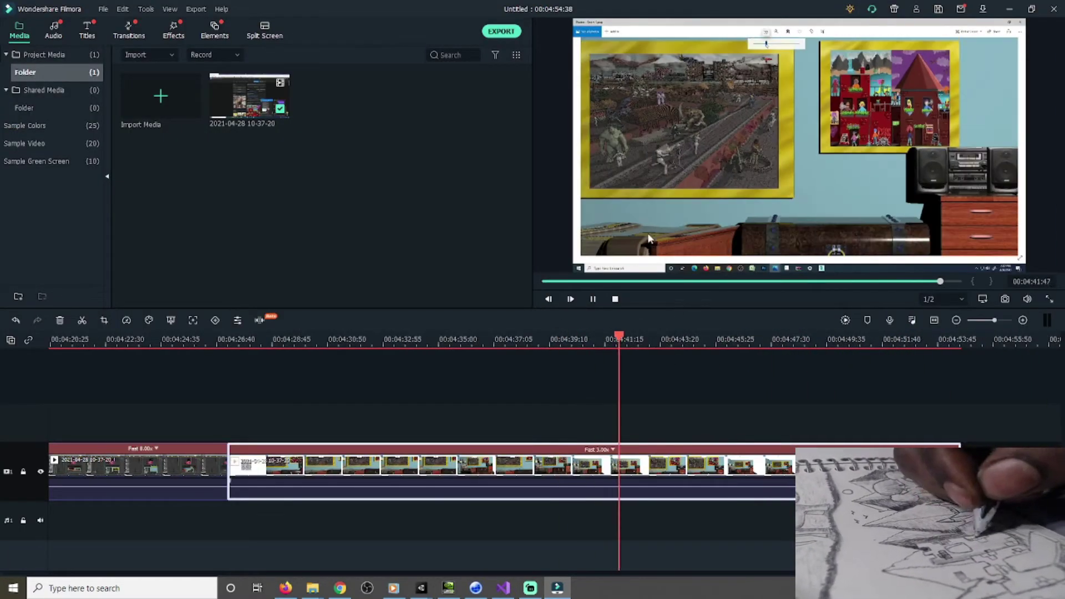
Name the WMV export of the video AOS Bedroom 450.
left_click(501, 31)
type("AOS Bedroom 450")
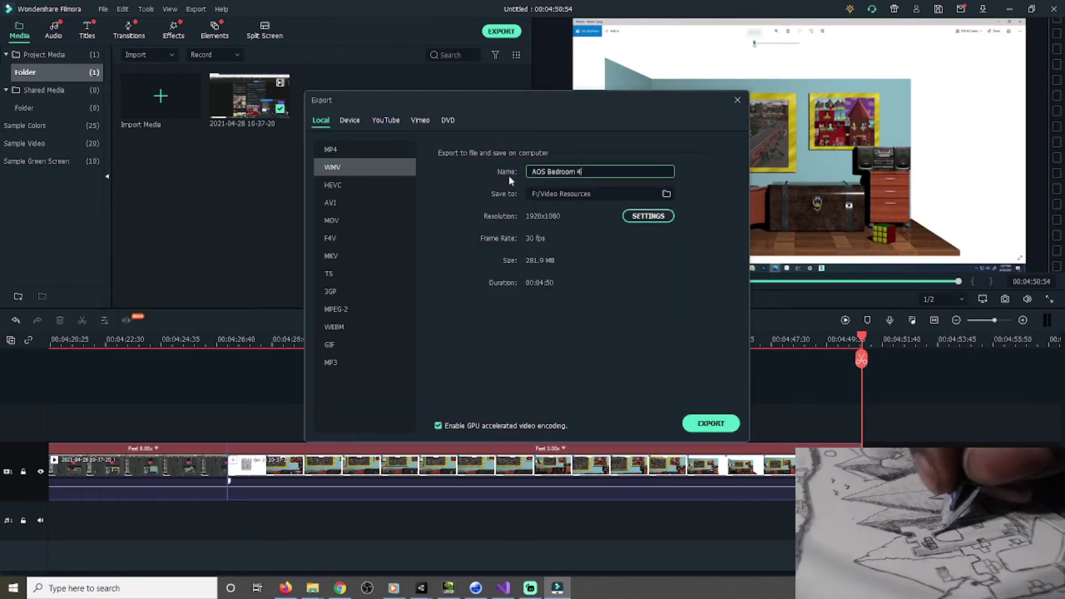
key("Return")
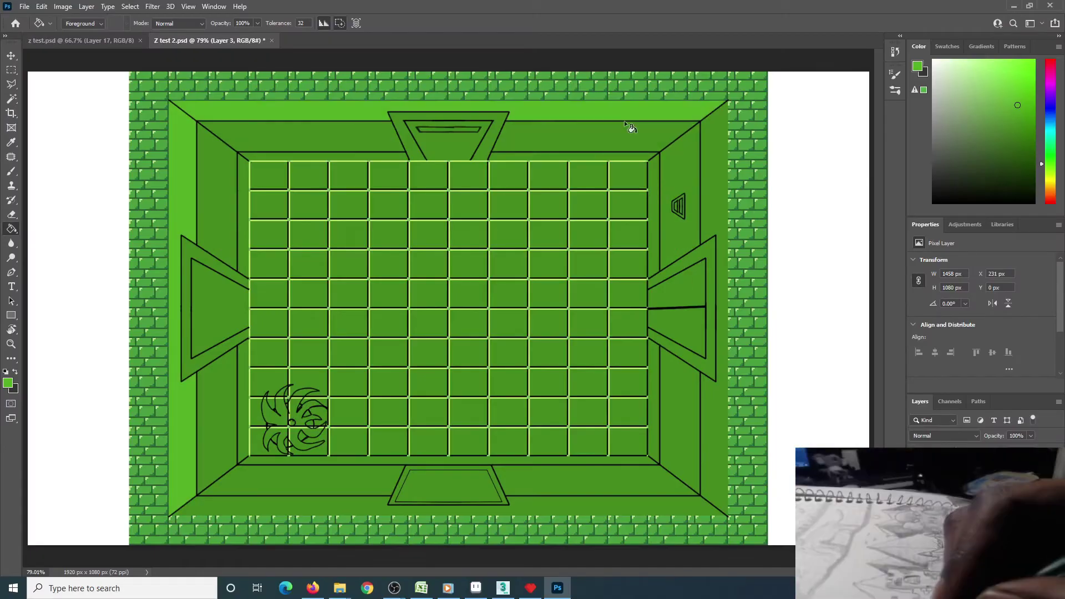
In Photoshop, fill the right and bottom outer wall bands light green and the narrow trim around the floor dark green.
left_click(714, 167)
left_click(595, 506)
left_click(600, 157)
left_click(654, 222)
left_click(654, 388)
left_click(588, 460)
left_click(243, 382)
left_click(244, 233)
left_click(350, 156)
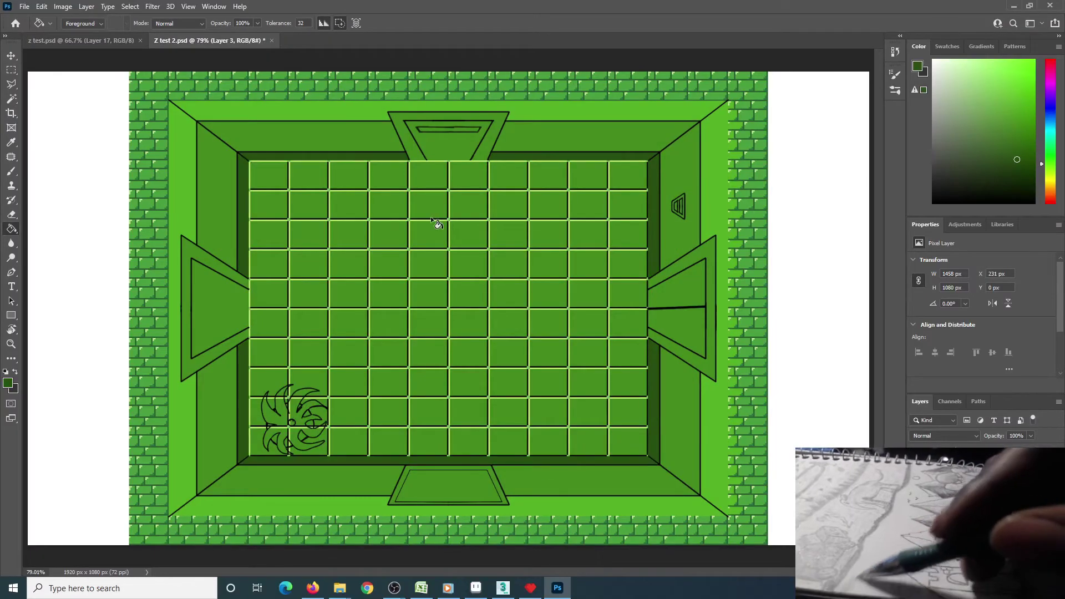
Fill the right door's two panels with gray and its frame with dark gray.
left_click(940, 133)
scroll(624, 335, "up", 2, "alt")
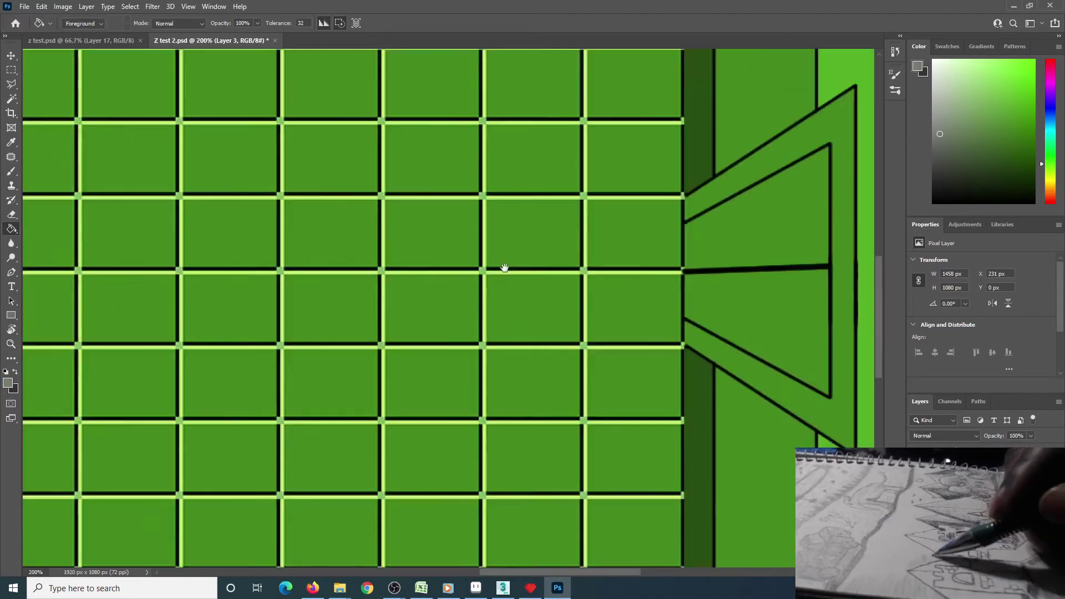
left_click_drag(504, 268, 146, 305)
left_click(411, 266)
left_click(410, 349)
left_click(944, 169)
left_click(416, 211)
Colour the small trapezoid fixture on the right wall with yellow-green openings in a gray frame.
left_click(415, 252, "alt")
left_click(1050, 179)
left_click(1023, 93)
left_click(552, 163)
left_click(565, 163)
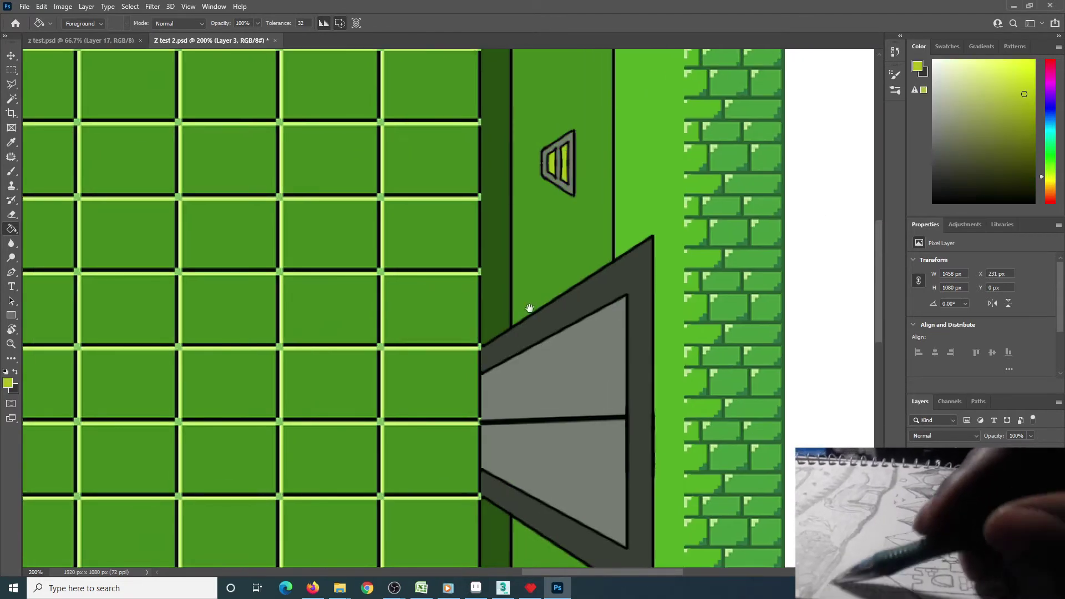
Fill the left doorway's frame with a medium green.
left_click_drag(233, 544, 701, 190)
left_click_drag(527, 167, 855, 489)
left_click(1050, 153)
left_click(1003, 134)
left_click(239, 261)
Choose a dark green and draw two straight dividing lines across the left doorway's opening, undoing the stray fill of its frame.
left_click(1004, 161)
left_click(377, 149)
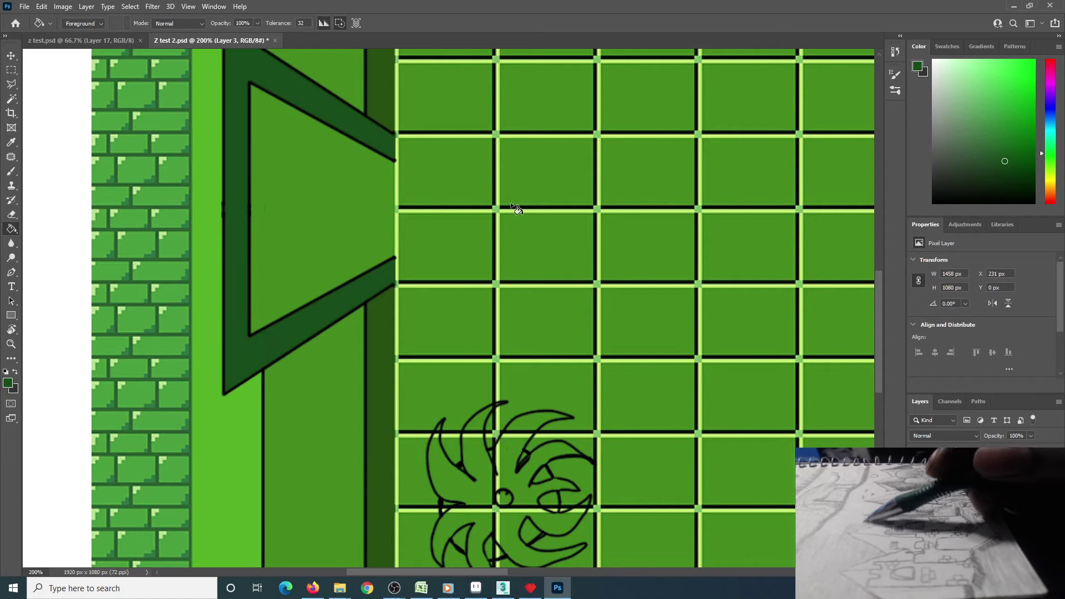
key("ctrl+z")
key("b")
left_click(390, 164)
left_click(253, 174, "shift")
left_click(391, 256)
left_click(253, 268, "shift")
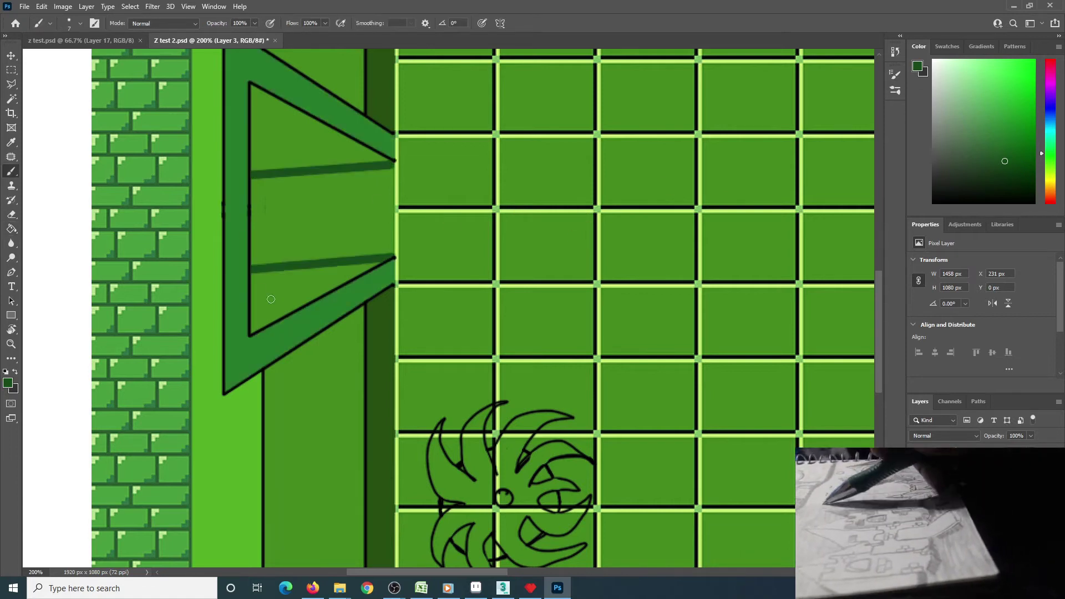
Fill the upper and lower sections of the left doorway's opening with dark green.
key("g")
left_click(272, 300)
left_click(317, 144)
key("ctrl+z")
key("ctrl+shift+z")
Close off the middle section of the left doorway, fill it with a lighter muted green, and erase the excess along the floor.
key("b")
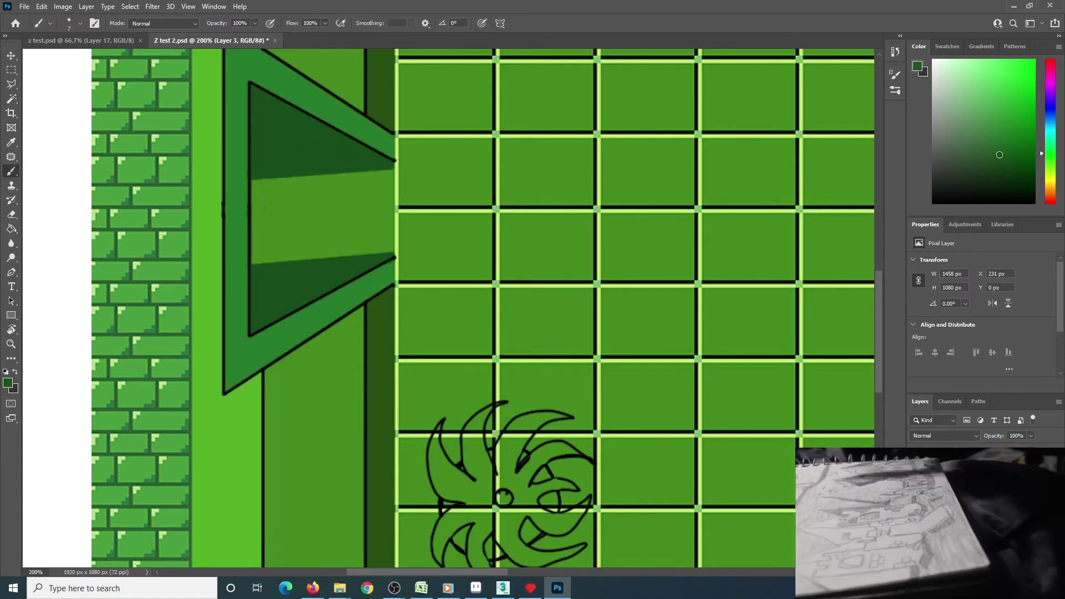
left_click_drag(392, 172, 393, 249)
key("g")
left_click(368, 210)
key("e")
left_click_drag(398, 171, 399, 256)
key("ctrl+minus")
key("ctrl+minus")
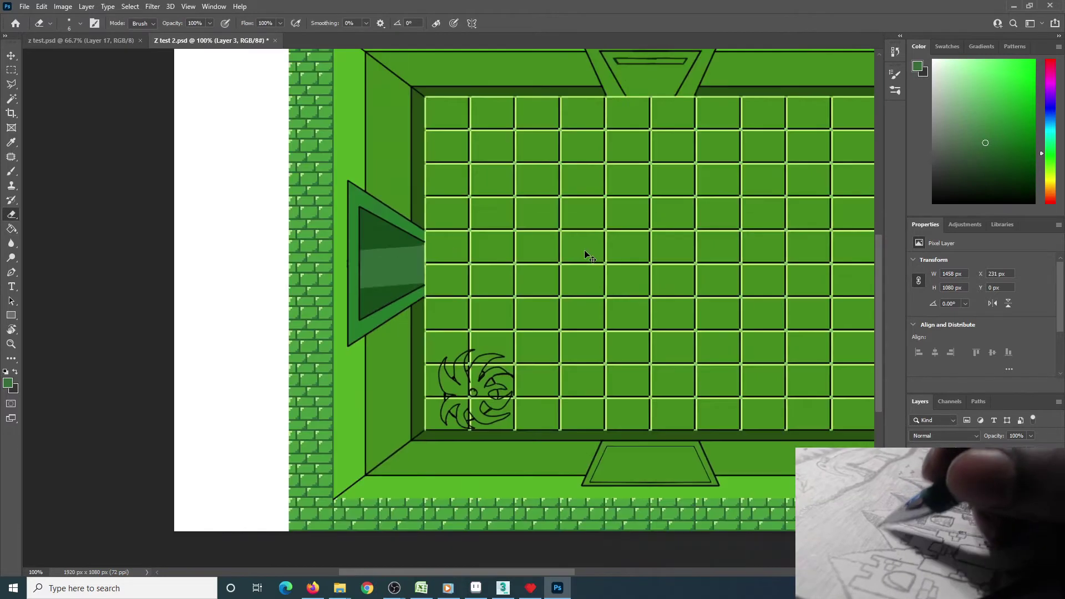
Fill the top door's frame with very dark green and its inner panel with a lighter green.
key("g")
left_click(406, 145)
scroll(406, 146, "up", 1, "alt")
left_click(1027, 174)
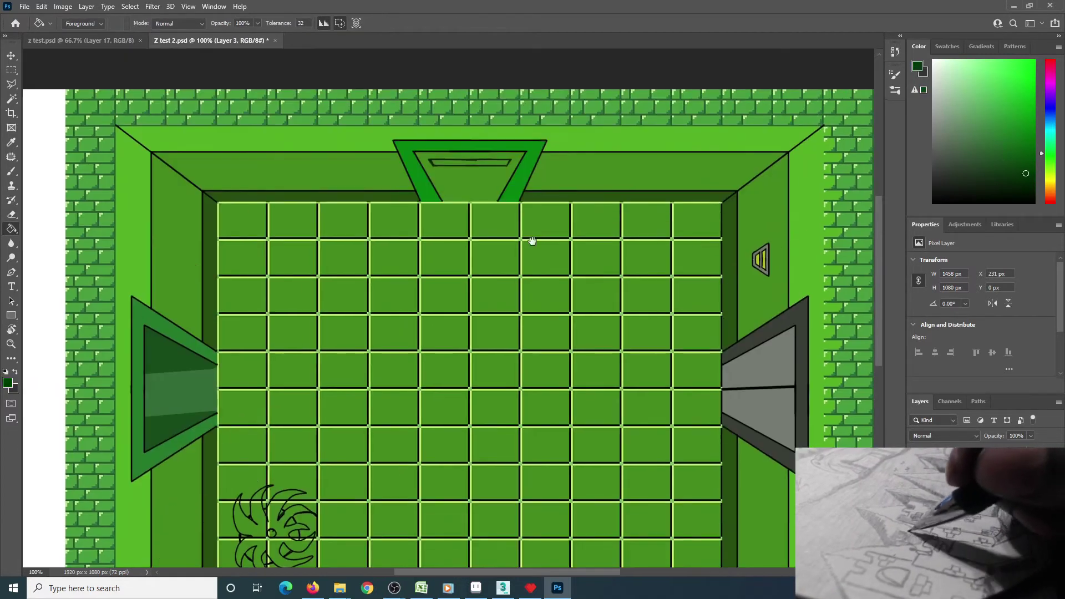
left_click(517, 183)
left_click(1009, 140)
left_click(489, 174)
Fill the bottom door's frame with a muted dark green.
left_click_drag(569, 564, 515, 240)
left_click(988, 151)
left_click(480, 292)
Close gaps in the spiky plant's outline with the brush and fill its leaves with bright green.
left_click_drag(458, 163, 625, 217)
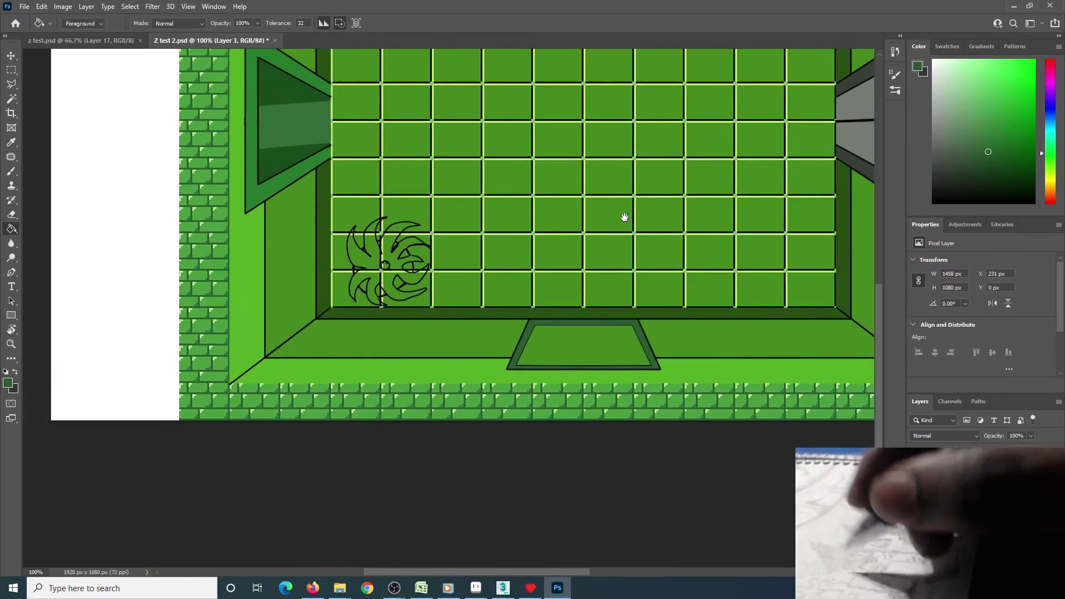
scroll(377, 255, "up", 1, "alt")
key("b")
left_click_drag(419, 211, 395, 212)
key("g")
left_click(361, 238)
left_click(344, 310)
left_click(432, 305)
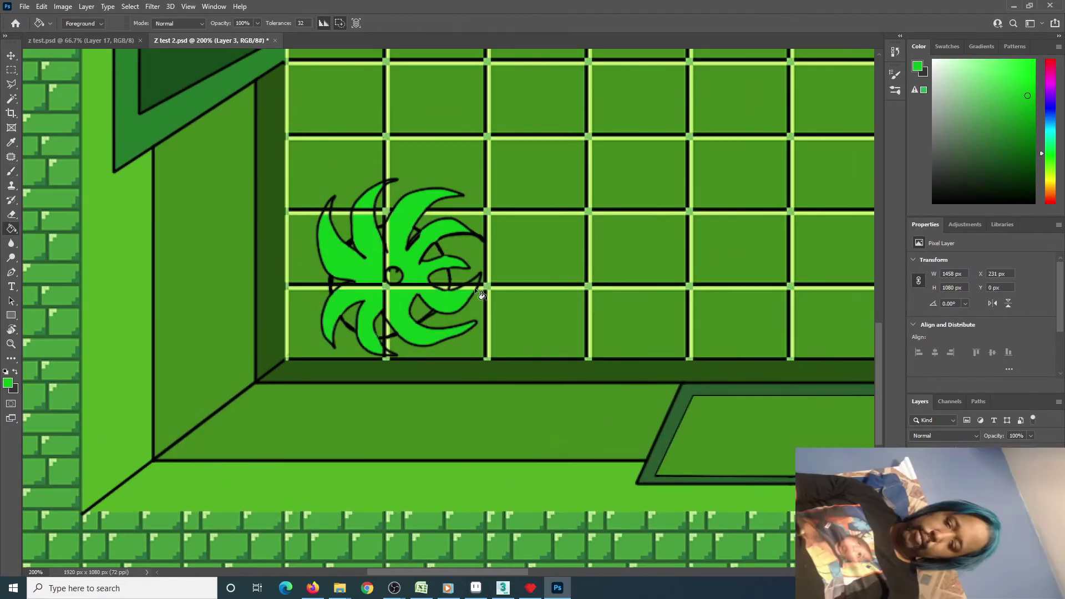
Choose a brown and colour the gap between the plant's lower leaves.
key("b")
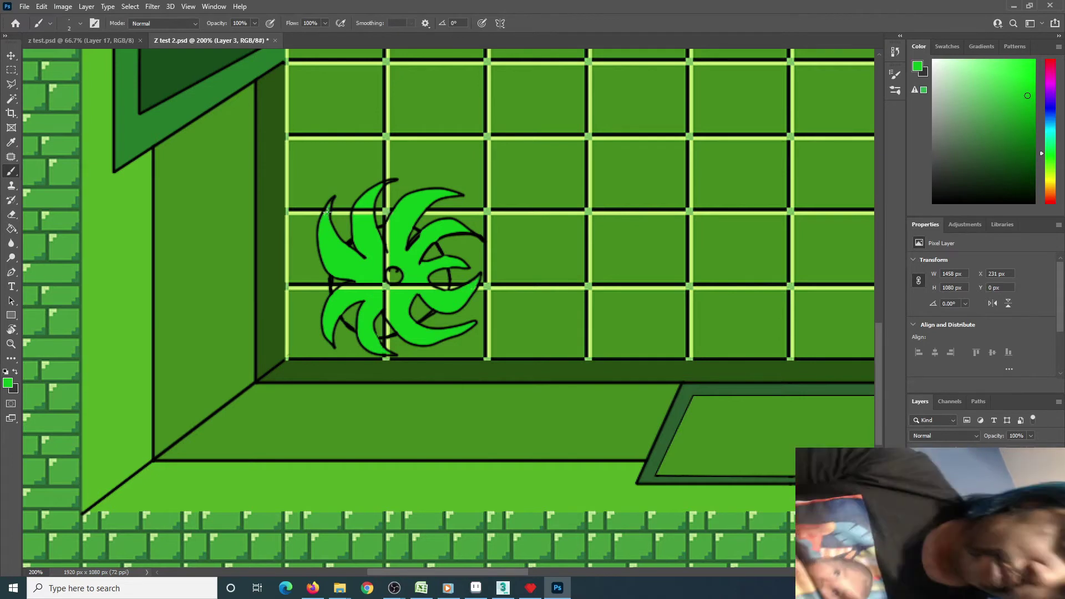
left_click(1050, 189)
left_click(1018, 134)
mouse_move(382, 326)
left_mouse_down()
mouse_move(311, 355)
mouse_move(322, 348)
left_mouse_up()
Sample the leaf green and paint over the grid lines crossing the plant.
scroll(381, 320, "up", 2, "alt")
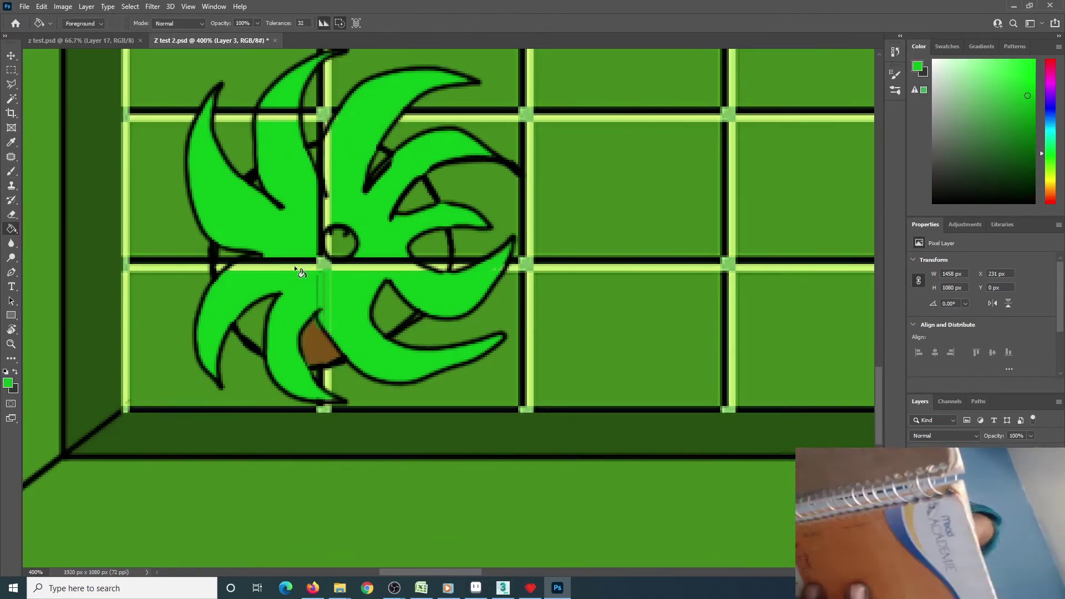
left_click(335, 238, "alt")
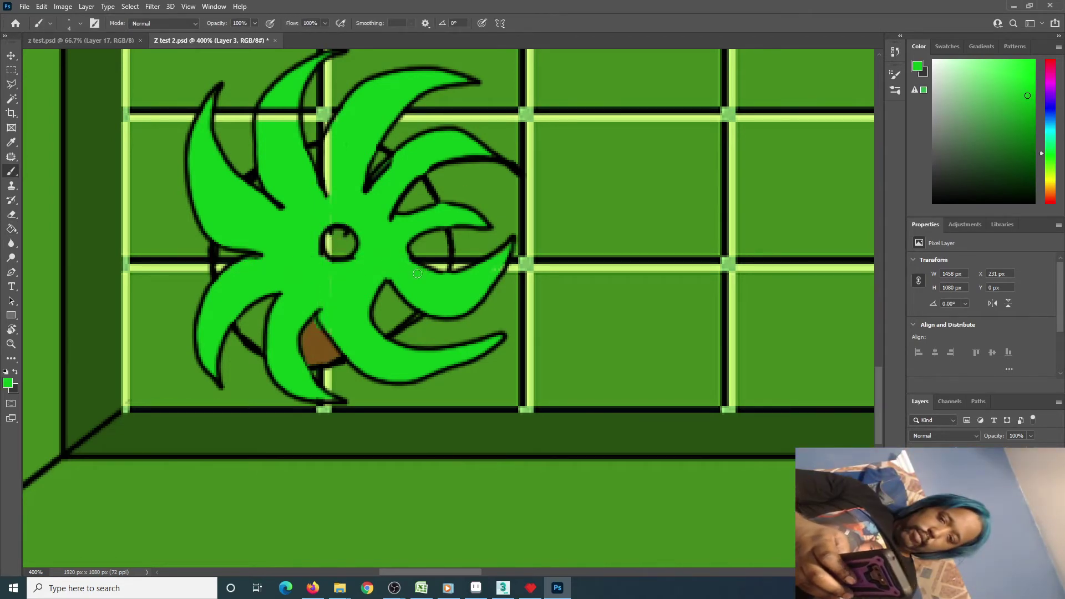
left_click_drag(331, 147, 339, 127)
Sample the brown and fill the larger gaps between the plant's lower and right leaves.
left_click(314, 360, "alt")
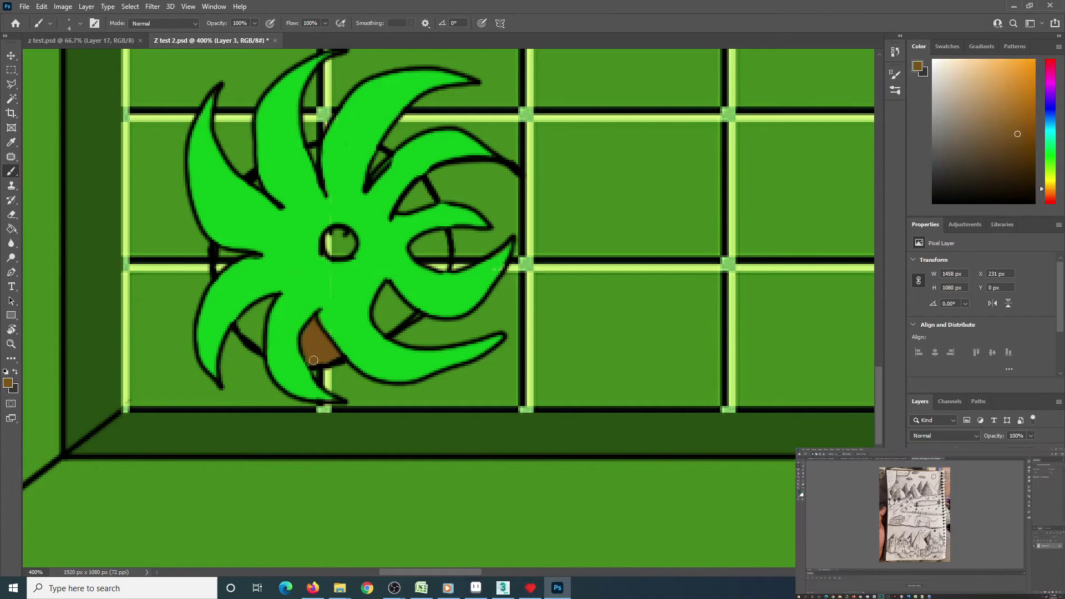
key("g")
left_click(258, 318)
left_click(401, 314)
left_click(434, 244)
left_click(420, 196)
Touch up the plant's remaining small gaps with the brush, sampling the brown and green as needed.
key("b")
left_click_drag(221, 262, 240, 256)
left_click(335, 315, "alt")
left_click(422, 211, "alt")
left_click(376, 173, "alt")
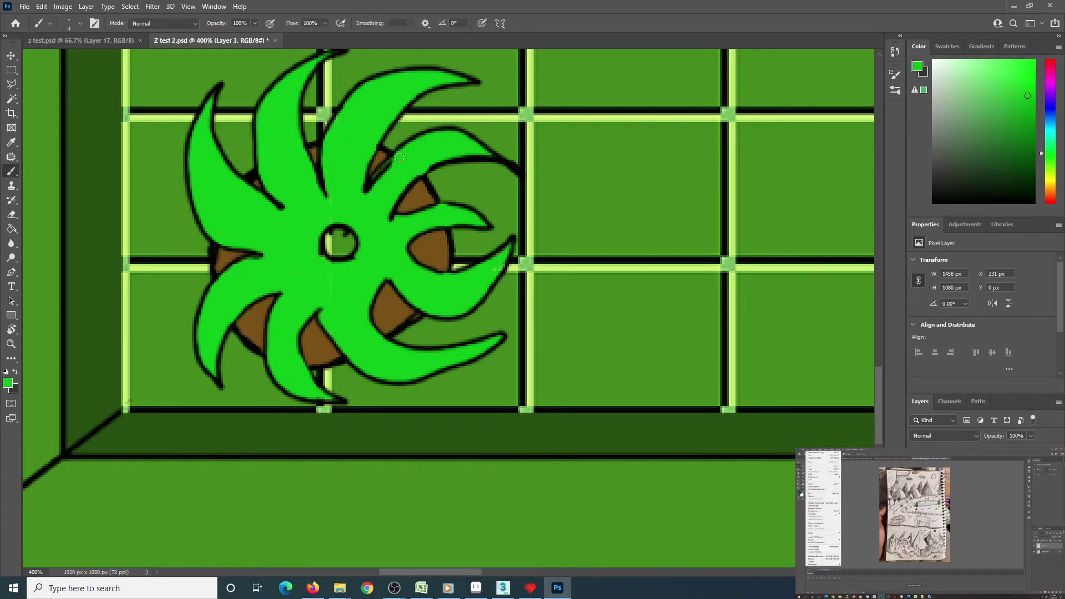
Choose a golden yellow as the painting colour.
left_click_drag(1048, 181, 1051, 186)
left_click(1020, 86)
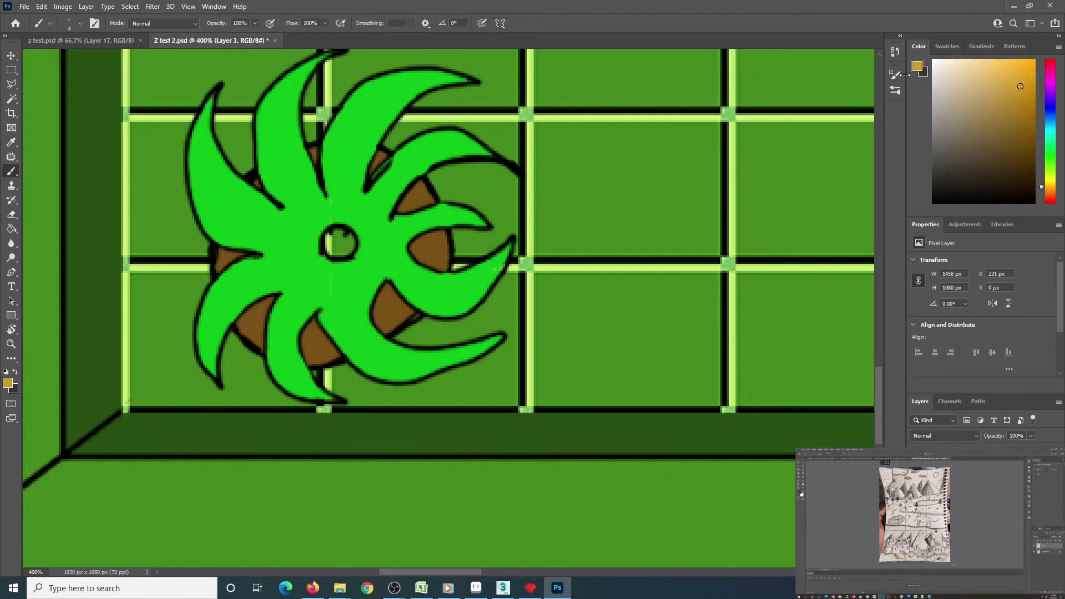
key("ctrl+0")
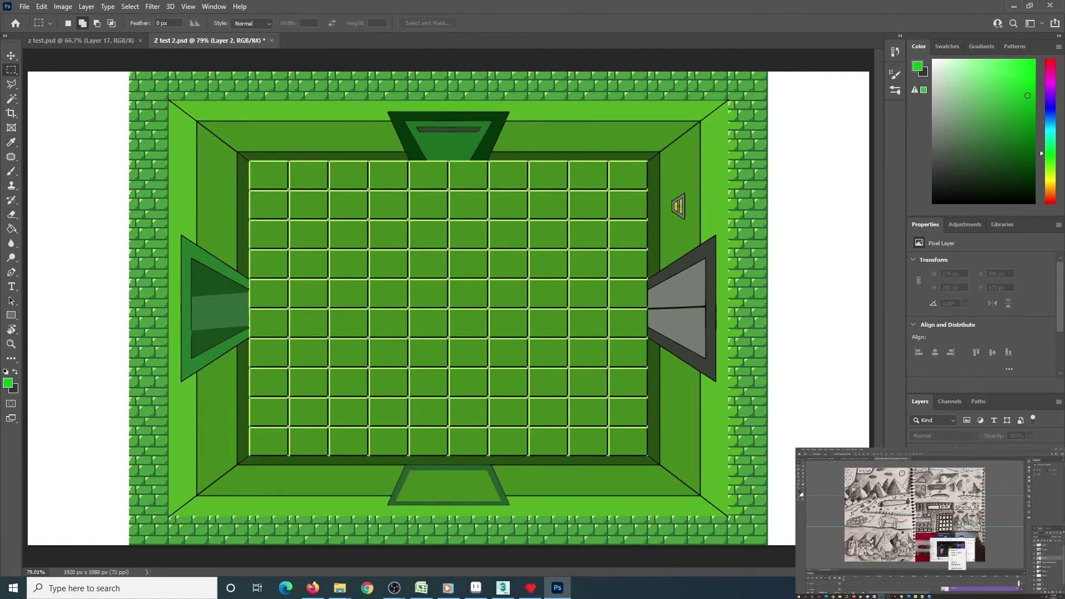
Add a new layer and repaint the missing inner outline of the left doorway with the sampled outline colour.
key("z")
left_click_drag(186, 329, 251, 376)
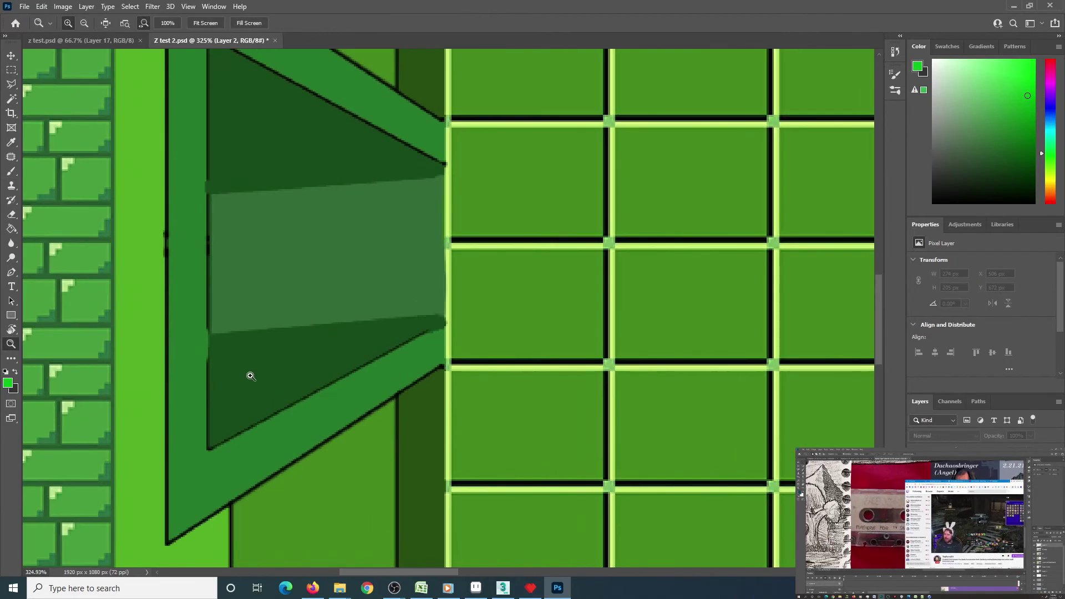
key("b")
key("ctrl+shift+alt+n")
left_click(209, 170, "alt")
left_click_drag(206, 209, 209, 176)
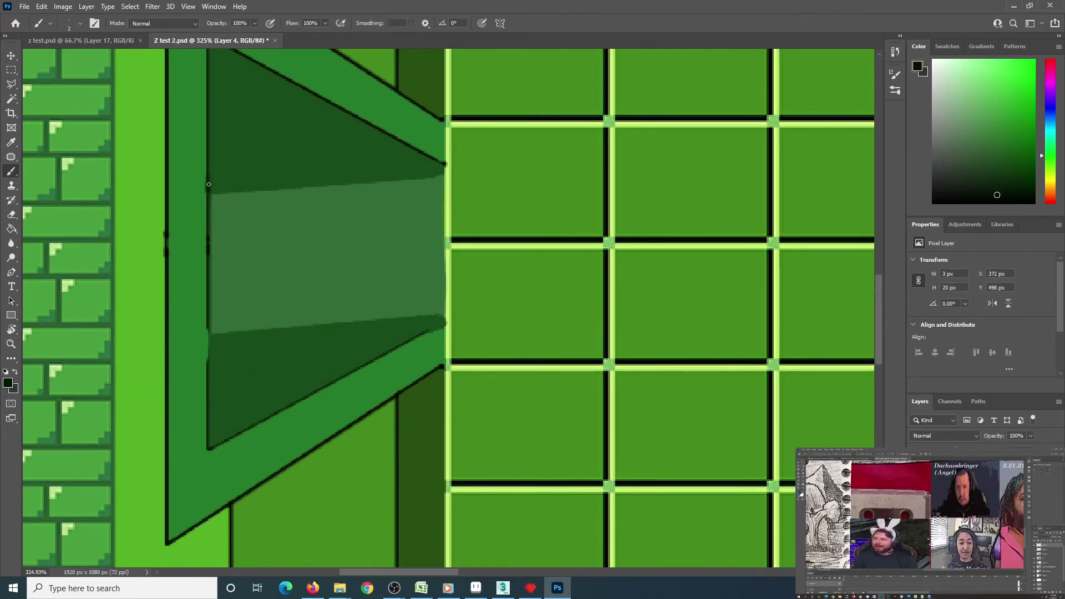
Clean up the left doorway's outer edge with the sampled wall green and straighten its inner vertical outline with a dark line.
left_click(163, 240, "ctrl")
left_click(163, 241, "alt")
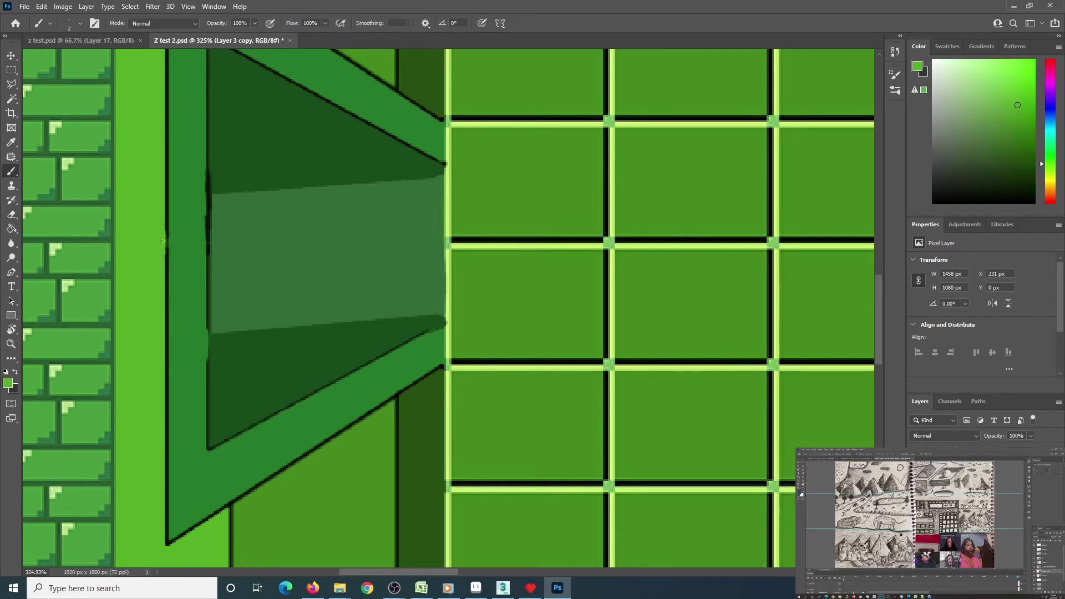
left_click(207, 444, "shift")
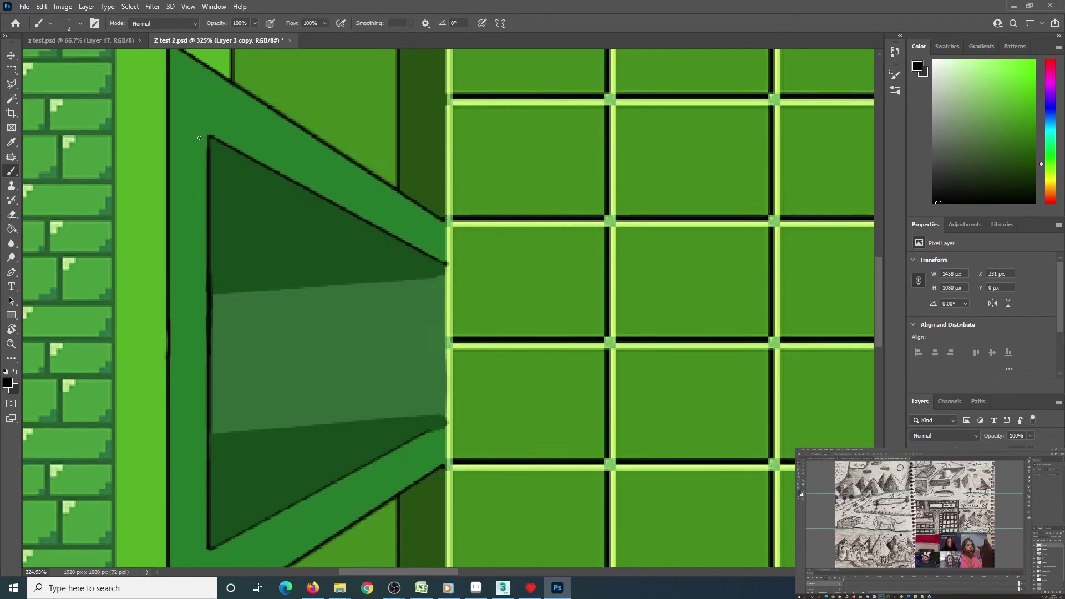
key("e")
key("b")
left_click(160, 245, "alt")
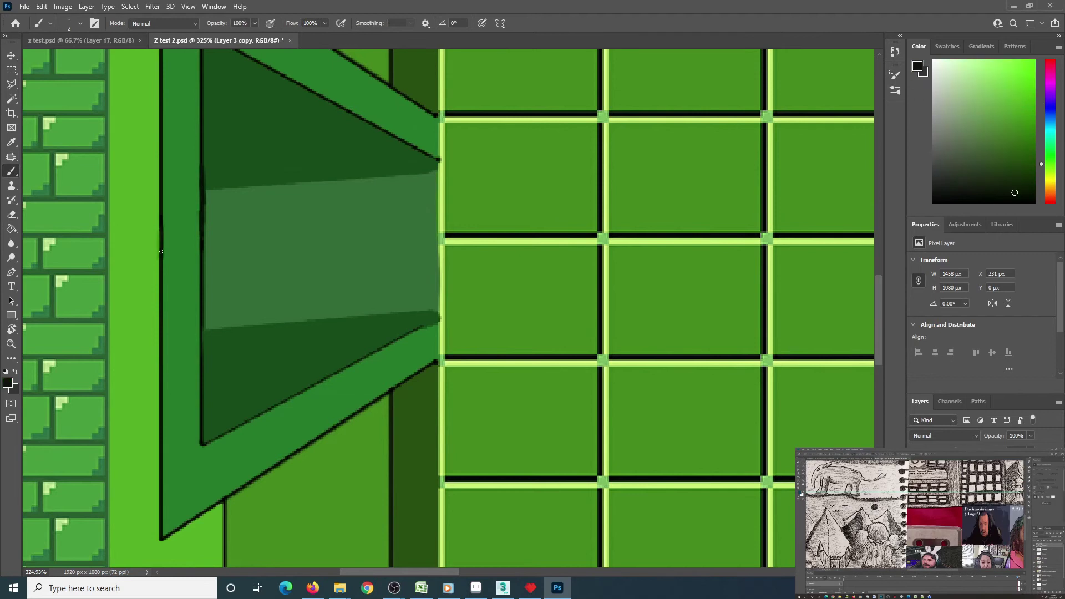
Paint bright green highlight lines just inside the outer edges of the left doorway's frame.
mouse_move(196, 135)
left_mouse_down()
mouse_move(476, 146)
mouse_move(502, 297)
left_mouse_up()
mouse_move(472, 105)
left_mouse_down()
mouse_move(472, 151)
mouse_move(488, 58)
left_mouse_up()
left_click_drag(487, 59, 487, 211)
mouse_move(487, 212)
left_mouse_down()
mouse_move(520, 109)
mouse_move(521, 212)
left_mouse_up()
mouse_move(521, 212)
left_mouse_down()
mouse_move(539, 126)
mouse_move(538, 210)
mouse_move(568, 123)
left_mouse_up()
key("ctrl+z")
left_click_drag(568, 133, 567, 216)
left_click_drag(568, 314, 568, 325)
mouse_move(832, 56)
left_mouse_down()
mouse_move(425, 325)
mouse_move(421, 367)
left_mouse_up()
left_click_drag(159, 141, 209, 174)
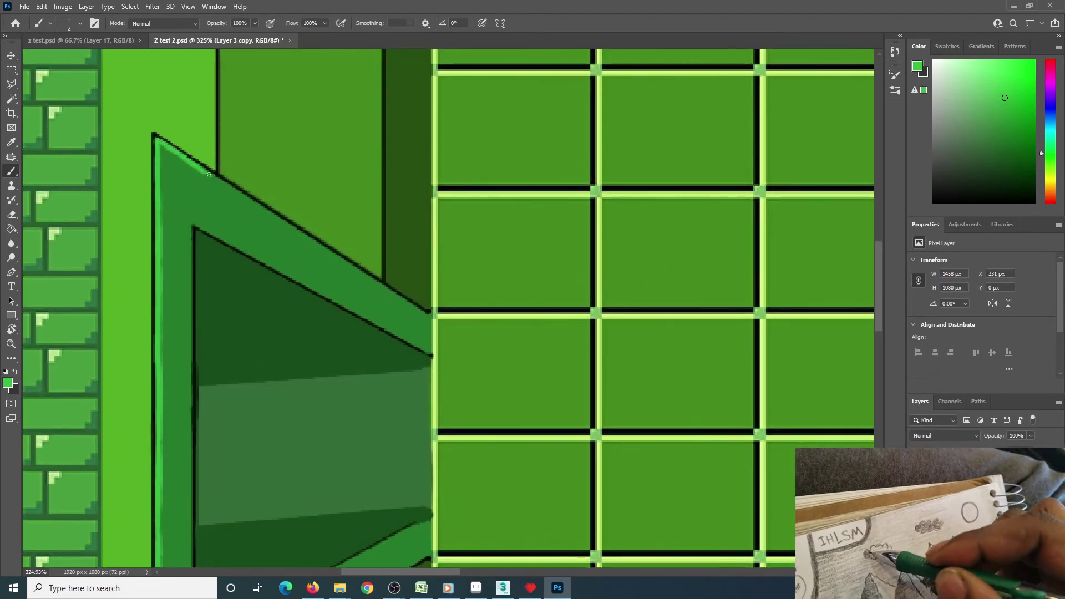
left_click_drag(382, 286, 433, 313)
key("ctrl+0")
right_click(591, 351)
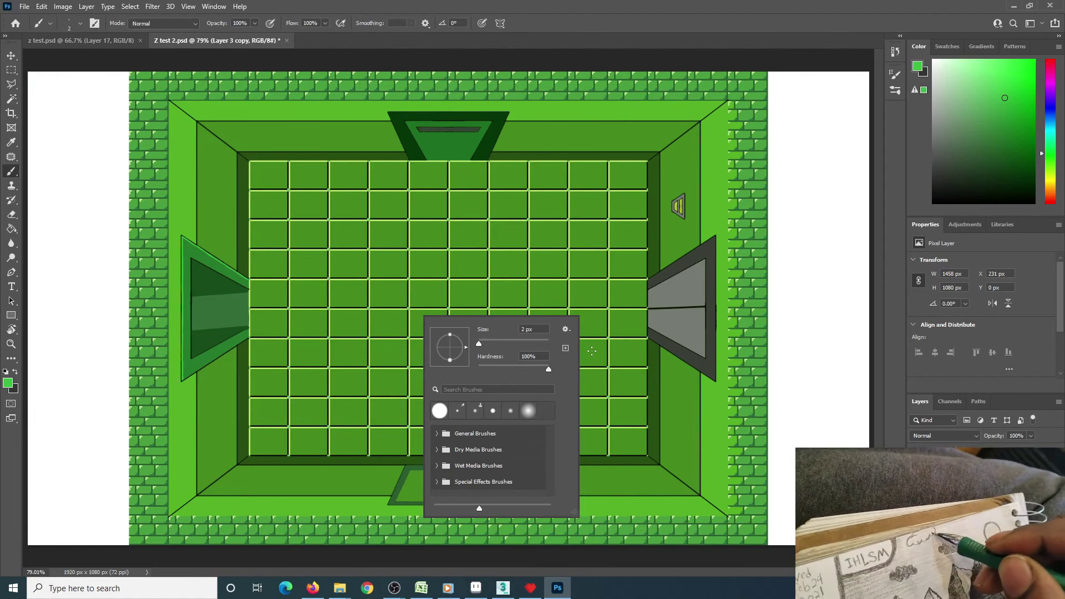
mouse_move(335, 588)
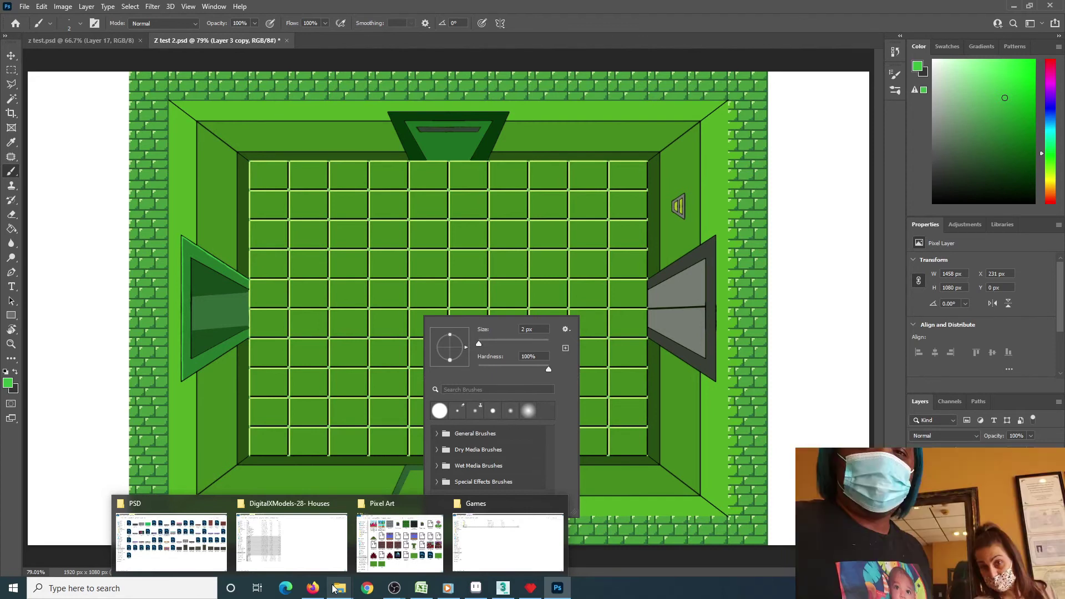
left_click(334, 588)
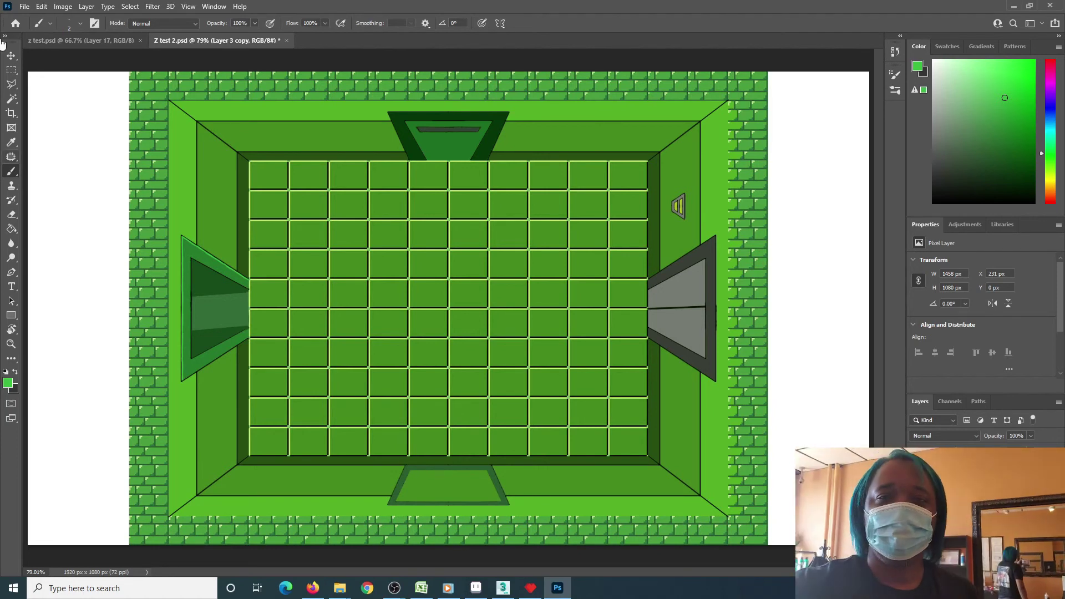
left_click(153, 6)
left_click(166, 20)
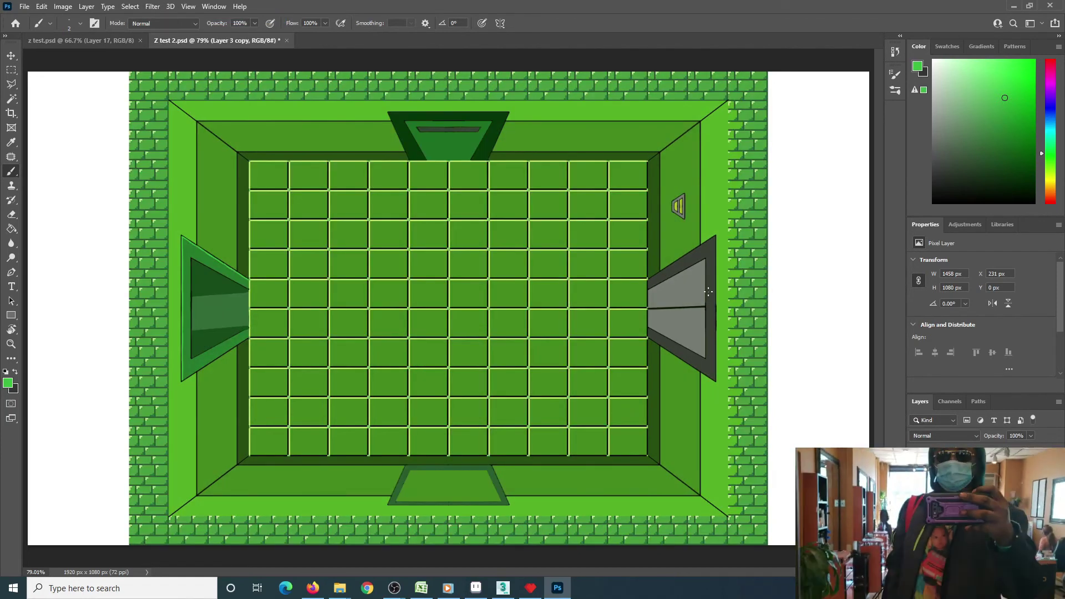
Paste the copied artwork into the z test.psd document and return to Z test 2.psd.
left_click(96, 41)
key("ctrl+0")
key("ctrl+v")
left_click(208, 40)
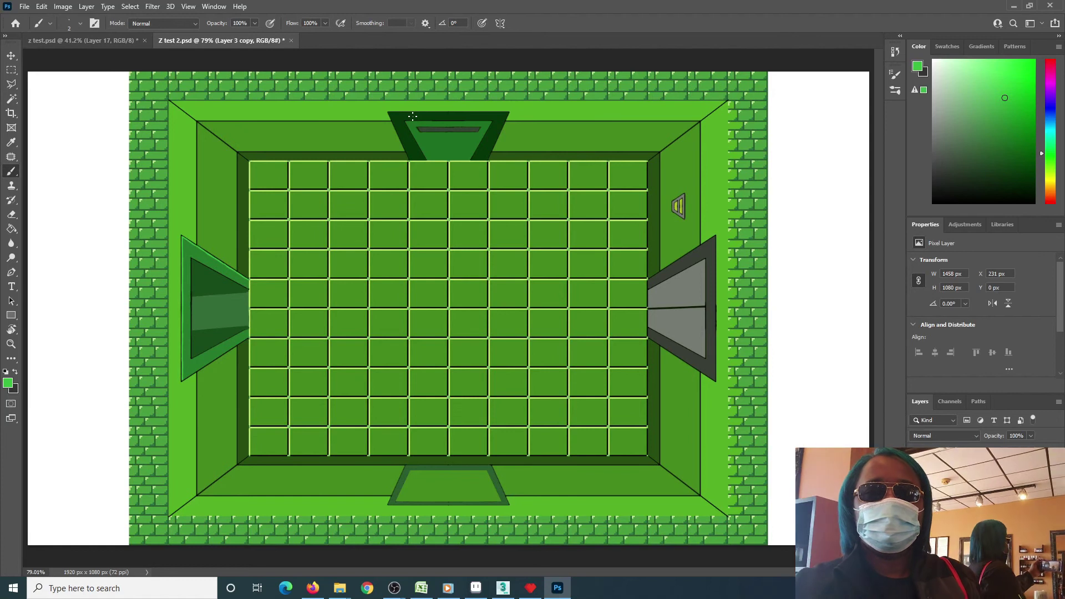
Shade the wall just below the left doorway's lower frame edge with a darker green.
key("z")
left_click_drag(162, 391, 345, 285)
key("b")
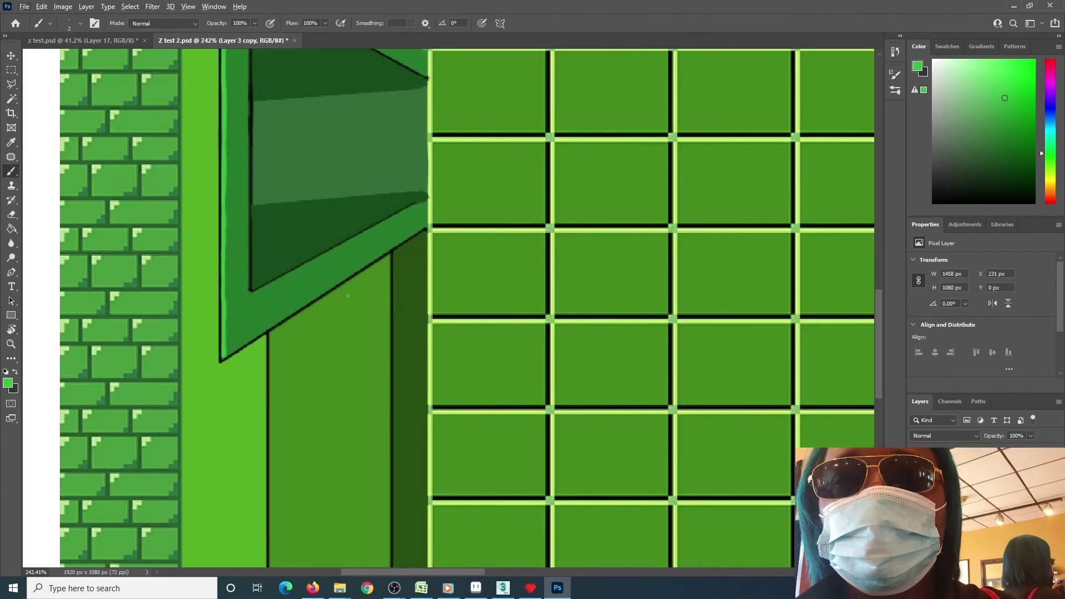
left_click(277, 325, "alt")
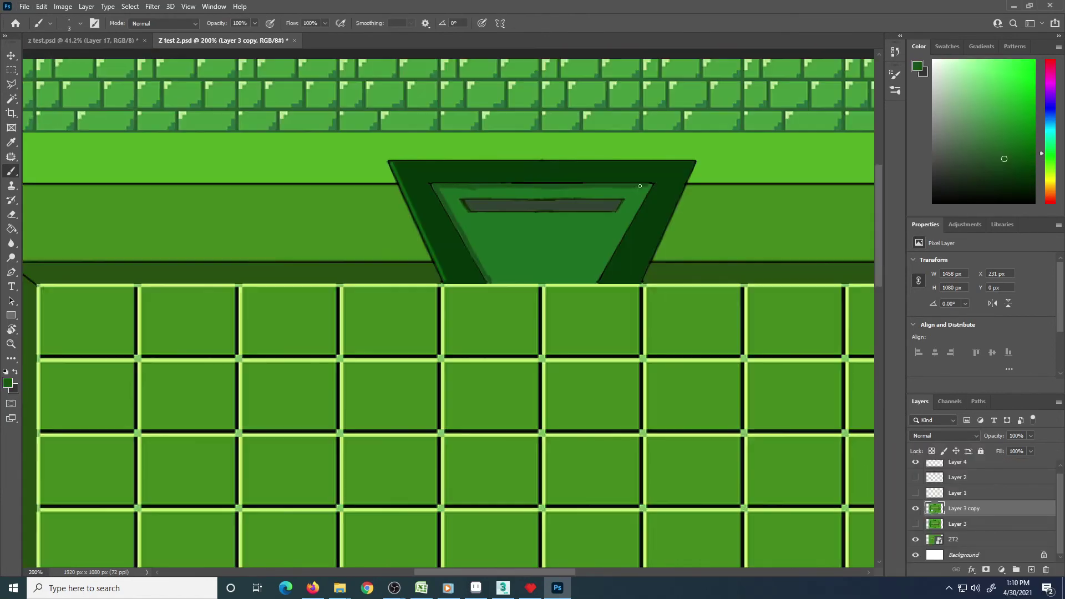
Sample the green of the upper doorway's door and brush shading along its slanted inner edge and beneath its slot.
left_click(648, 186, "alt")
left_click_drag(650, 186, 638, 207)
left_click_drag(509, 213, 616, 214, "shift")
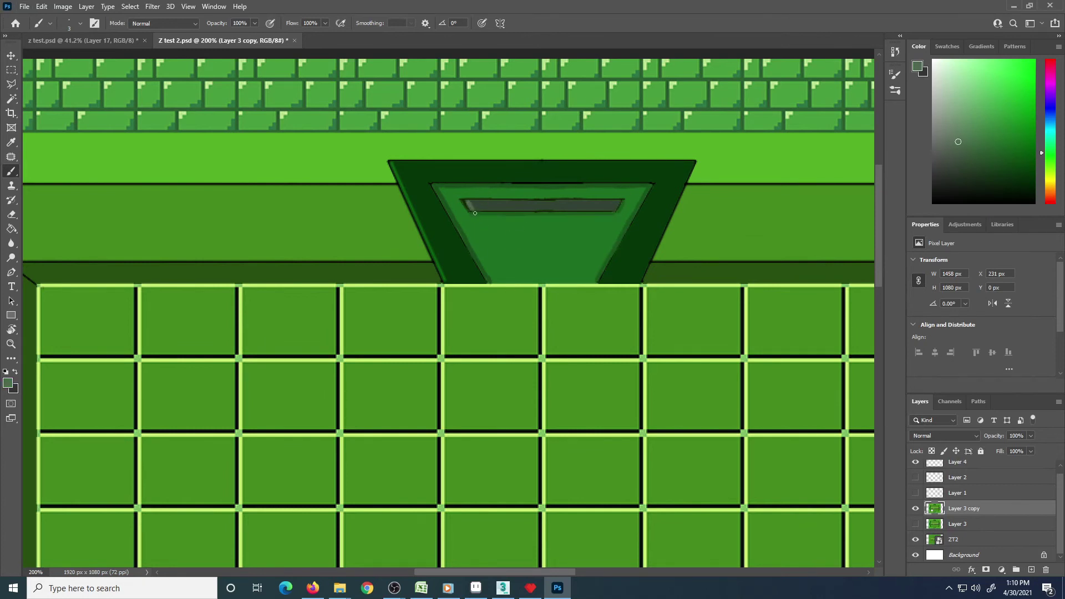
Paint a darker green shadow on the wall along the right outer edge of the upper doorway's frame.
left_click(1009, 125)
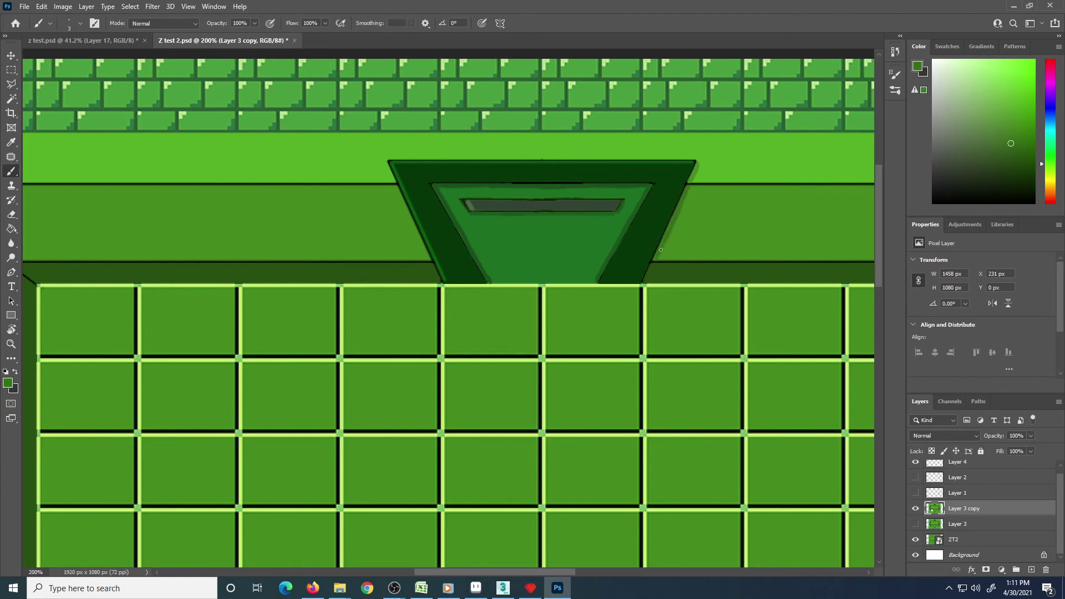
left_click(671, 231, "alt")
key("ctrl+0")
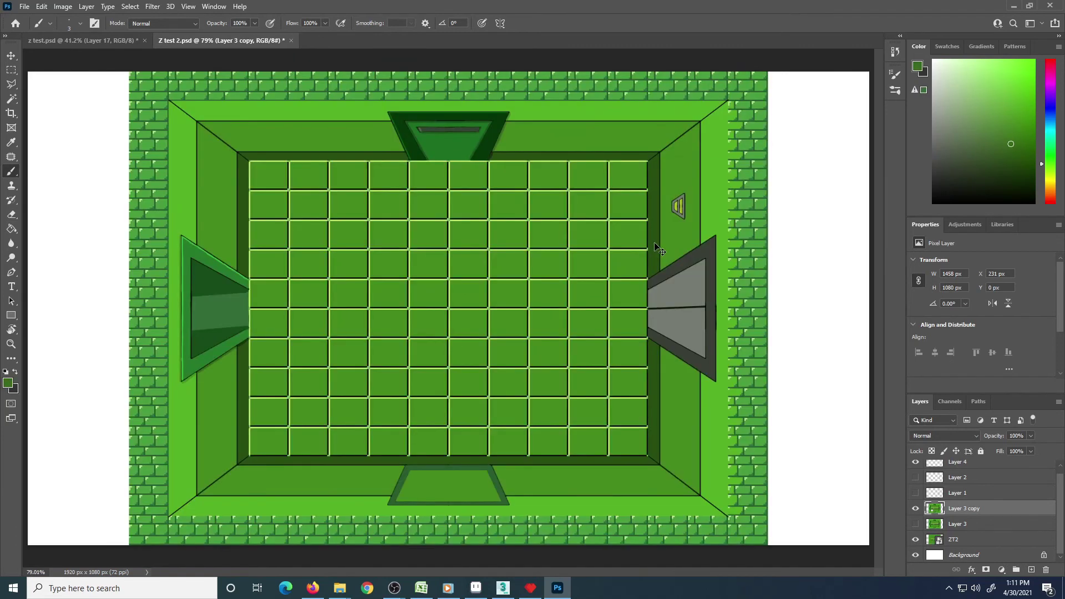
Sample the dark green from the left doorway's interior as the shading colour.
scroll(186, 268, "up", 3, "alt")
left_click(186, 268, "alt")
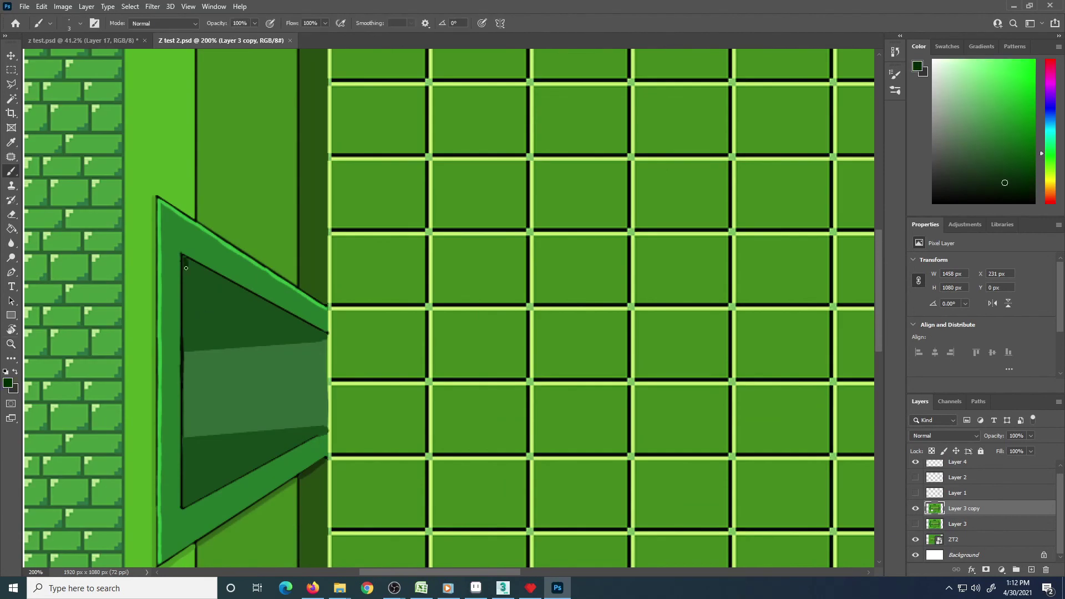
Shade the wall lamp above the right doorway with sampled greys and yellow, adding frame highlights and a shadow beside it.
scroll(333, 254, "right", 5, "ctrl")
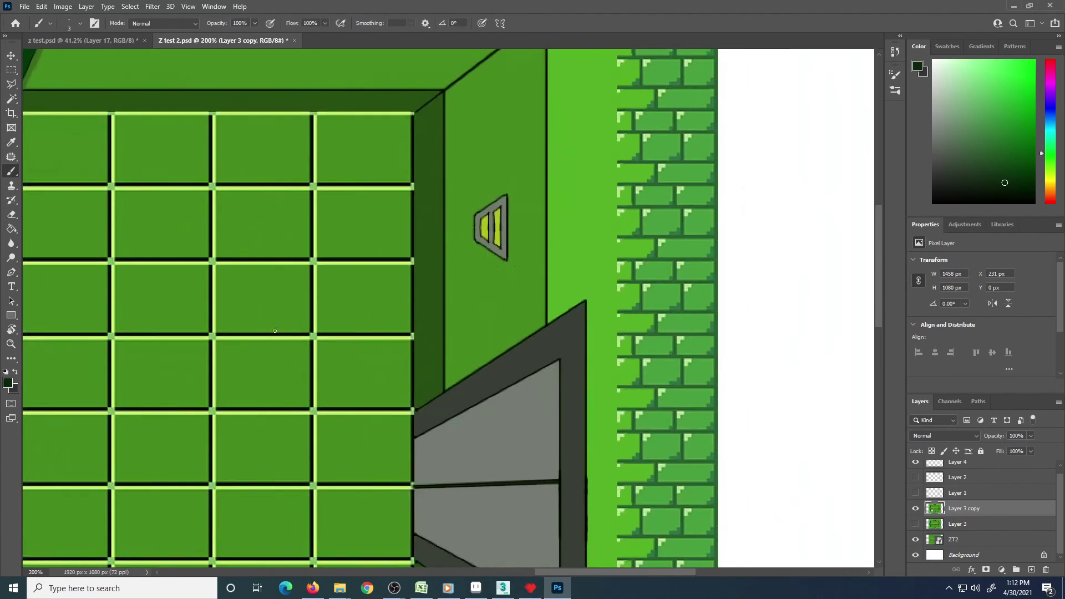
left_click(491, 250, "alt")
left_click(483, 225, "alt")
left_click(477, 228, "alt")
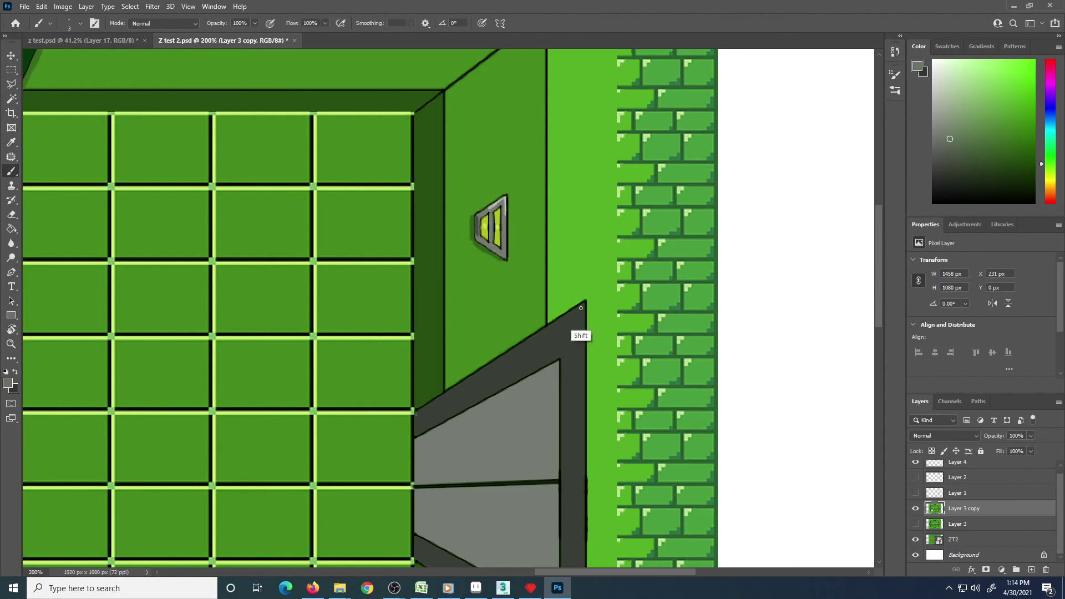
Paint a lighter grey highlight along the right doorway frame's upper outer edge and choose a dark grey for the door panels.
left_click(581, 308, "shift")
left_click_drag(581, 433, 570, 153)
left_click(572, 384, "shift")
left_click_drag(521, 200, 535, 291)
left_click(937, 150)
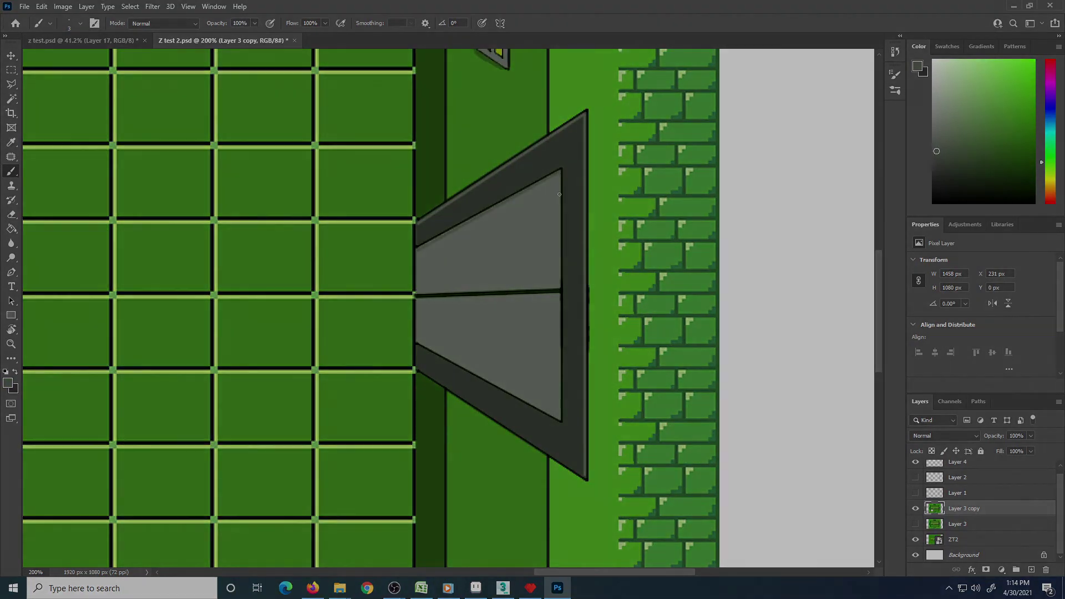